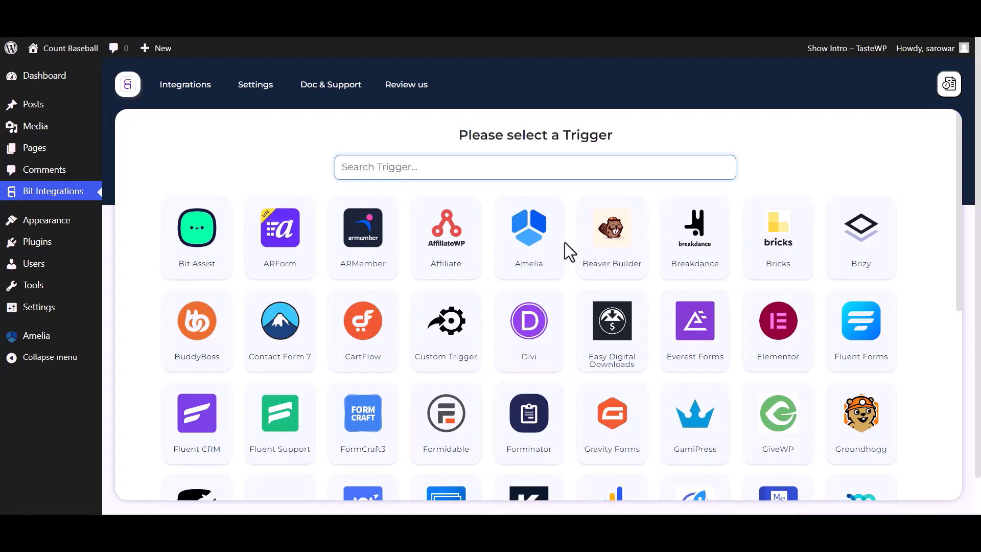
# Choose Amelia as the trigger, copy its webhook URL and start fetching the webhook data
pyautogui.click(549, 258)
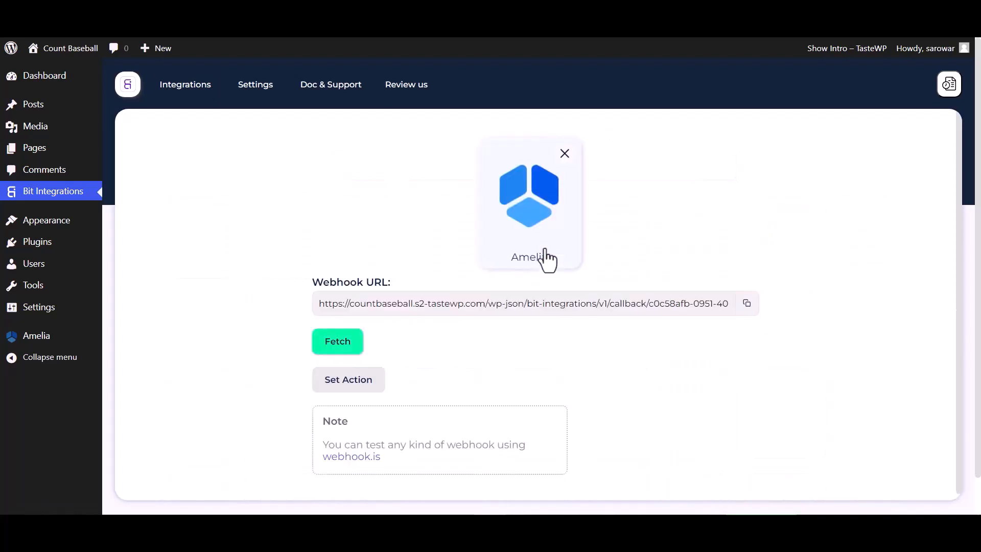
pyautogui.click(747, 304)
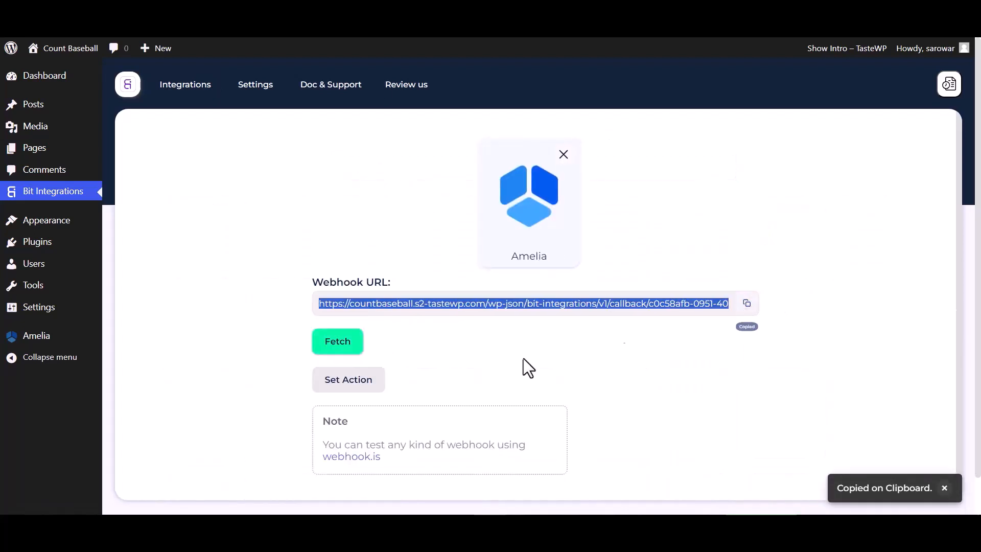
pyautogui.click(344, 351)
# Start a new web hook in Amelia's integrations settings
pyautogui.click(36, 336)
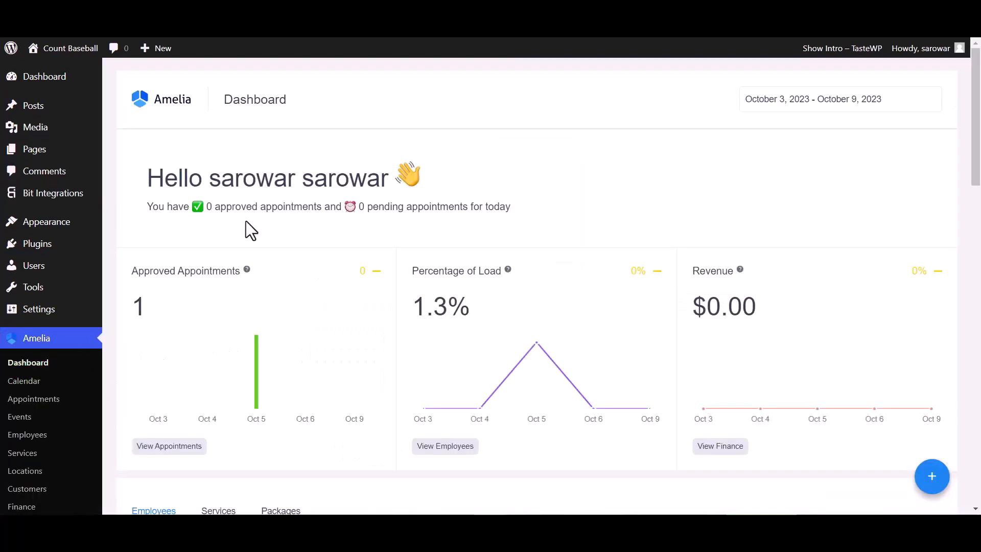
pyautogui.scroll(-5, 32, 471)
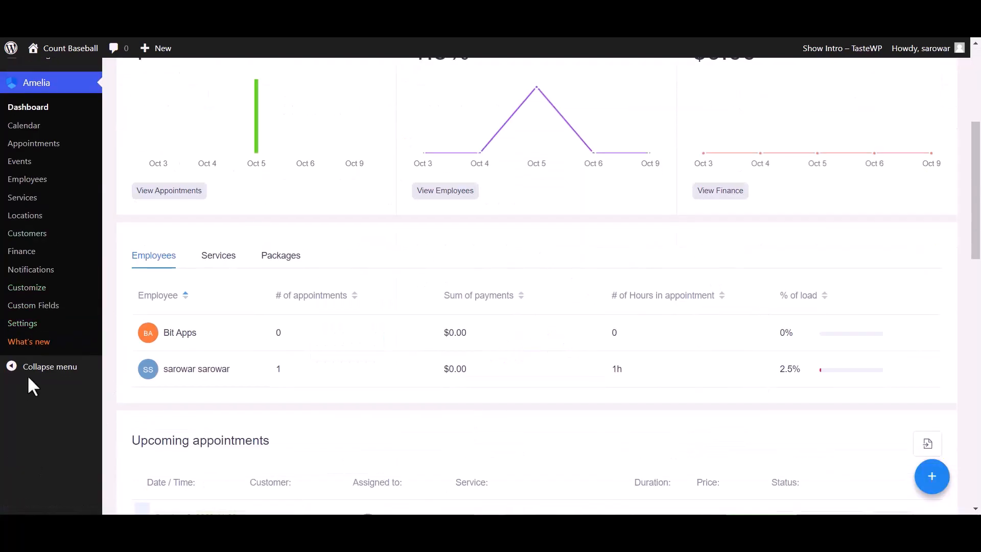
pyautogui.click(25, 323)
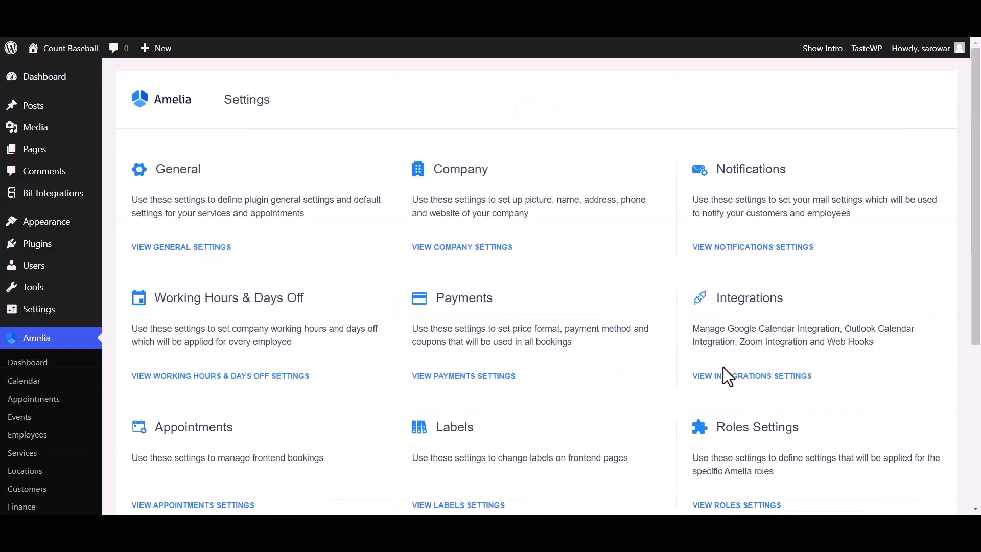
pyautogui.scroll(-1, 721, 381)
pyautogui.click(733, 312)
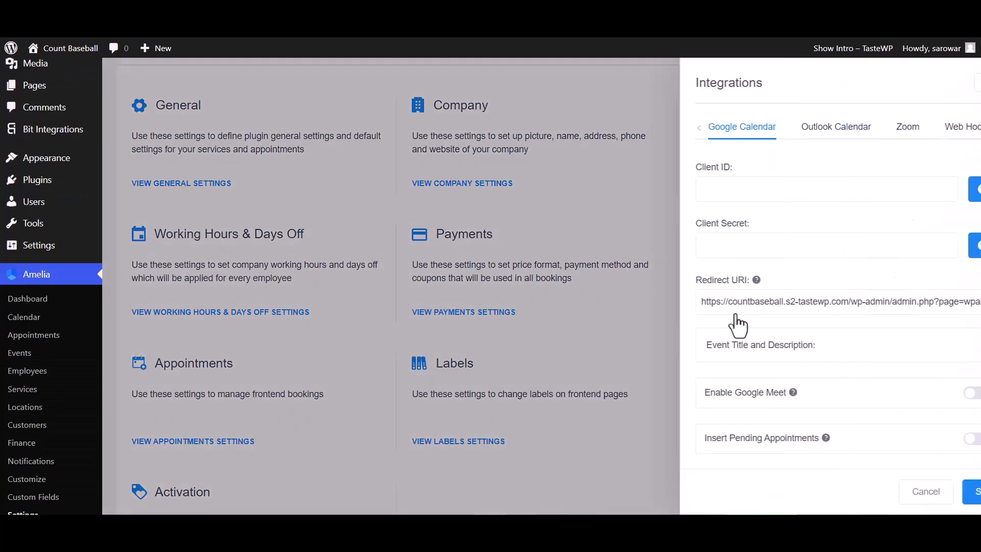
pyautogui.click(921, 126)
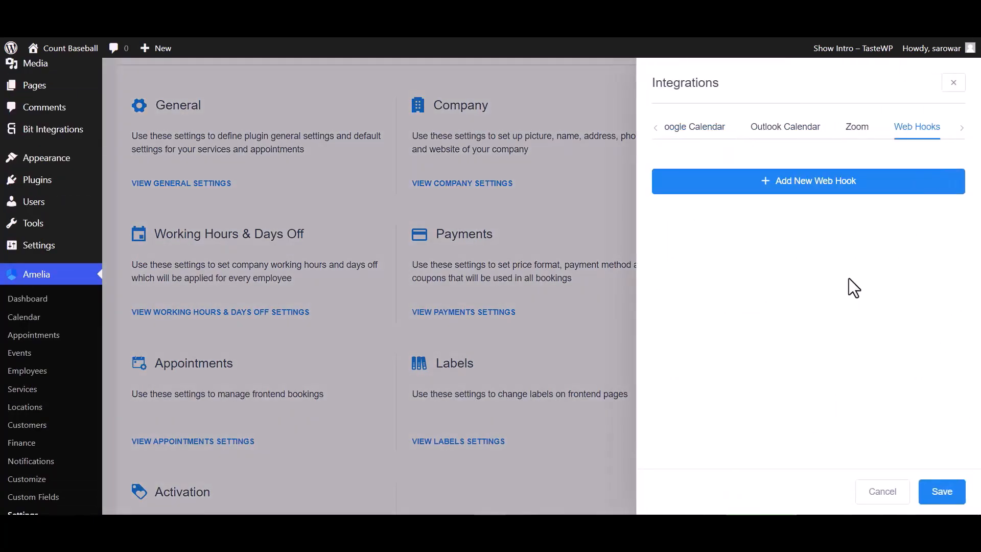
pyautogui.click(833, 190)
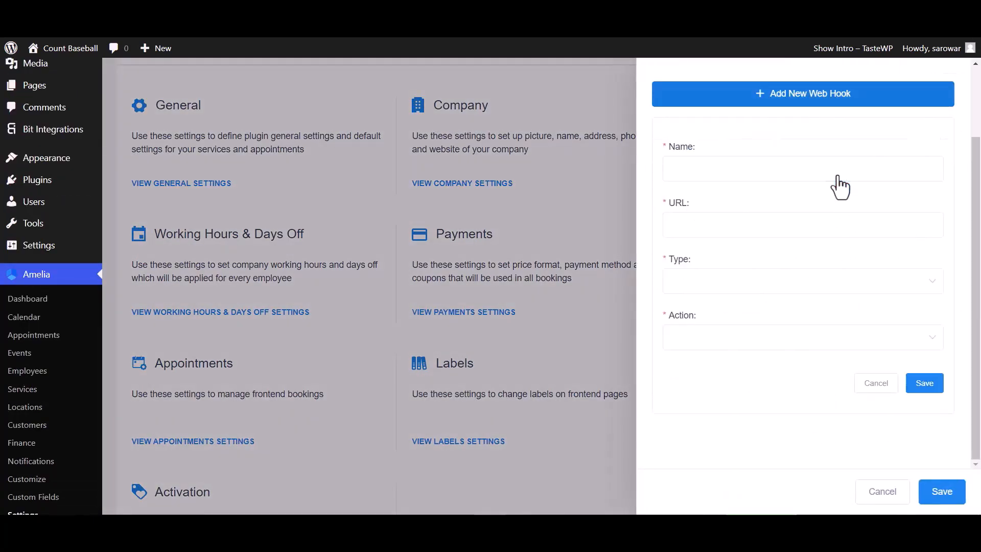
# Name the web hook Bit Integrations and fill in its URL with the copied webhook address
pyautogui.click(709, 175)
pyautogui.write('Bit')
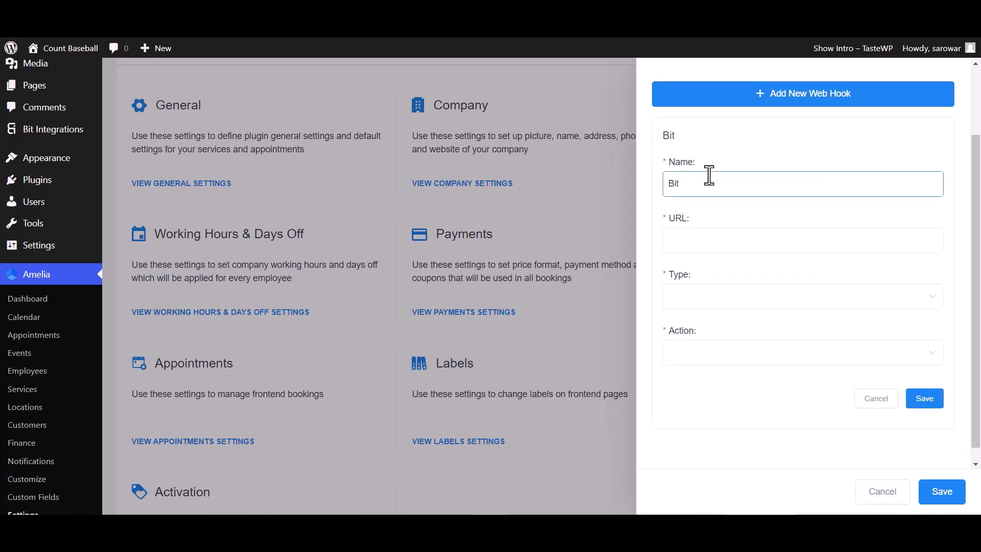
pyautogui.write(' Integrations')
pyautogui.click(703, 240)
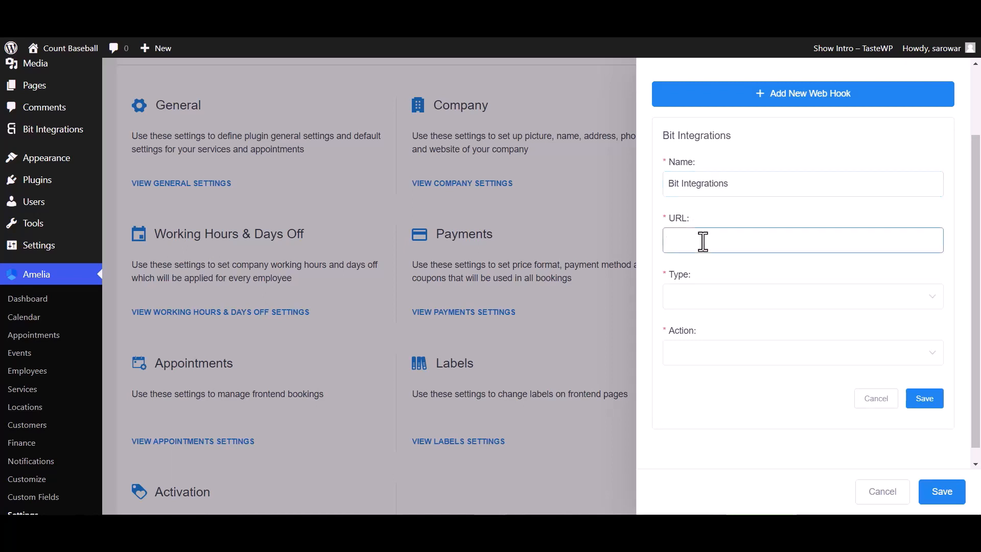
pyautogui.hotkey('ctrl', 'v')
# Set the web hook's type to Appointment and action to Booking Status Changed, and save the web hook and integrations settings
pyautogui.click(705, 307)
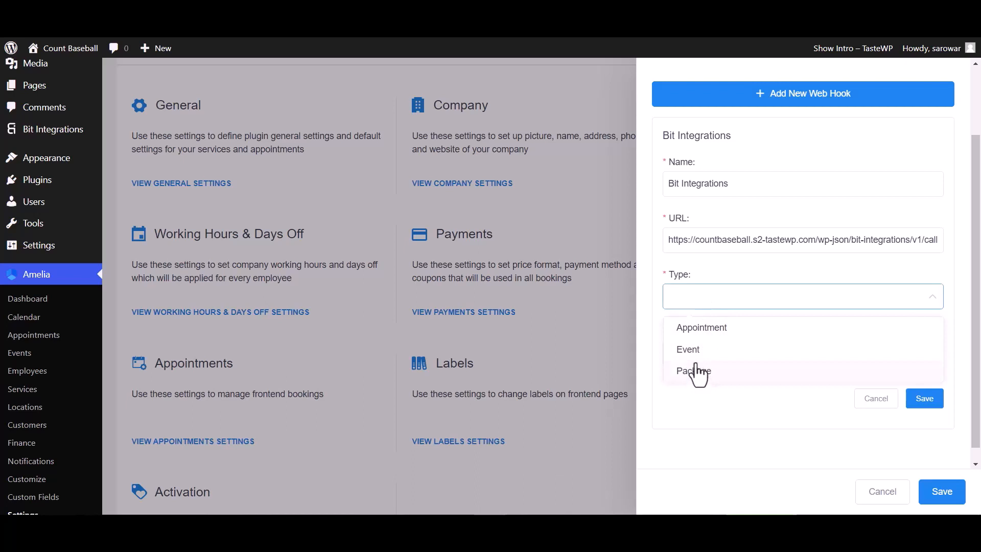
pyautogui.click(705, 341)
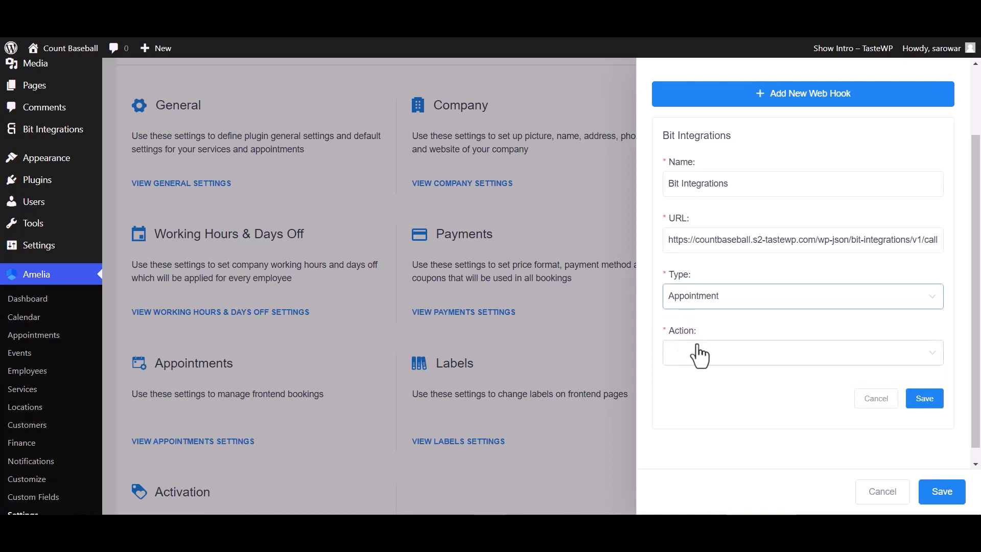
pyautogui.click(699, 355)
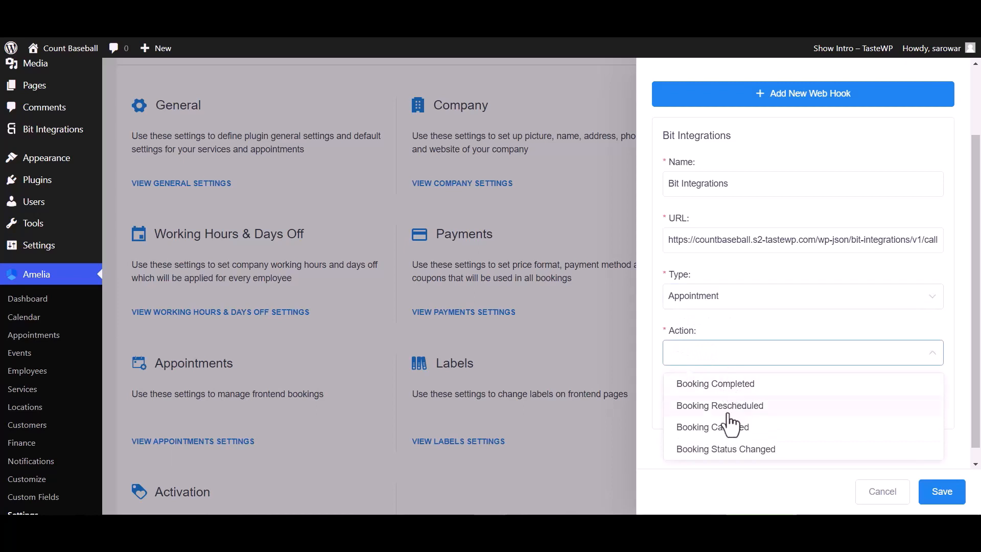
pyautogui.click(719, 450)
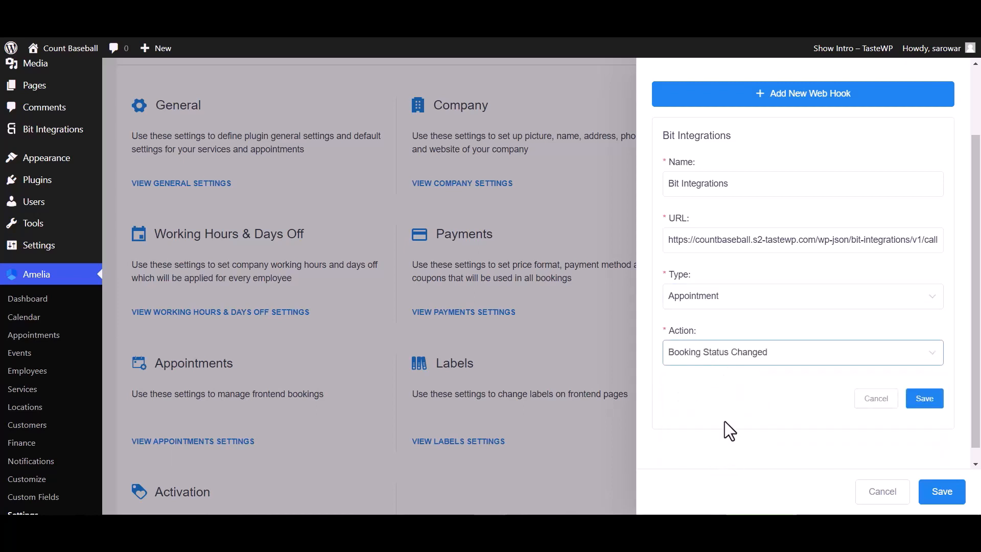
pyautogui.click(924, 399)
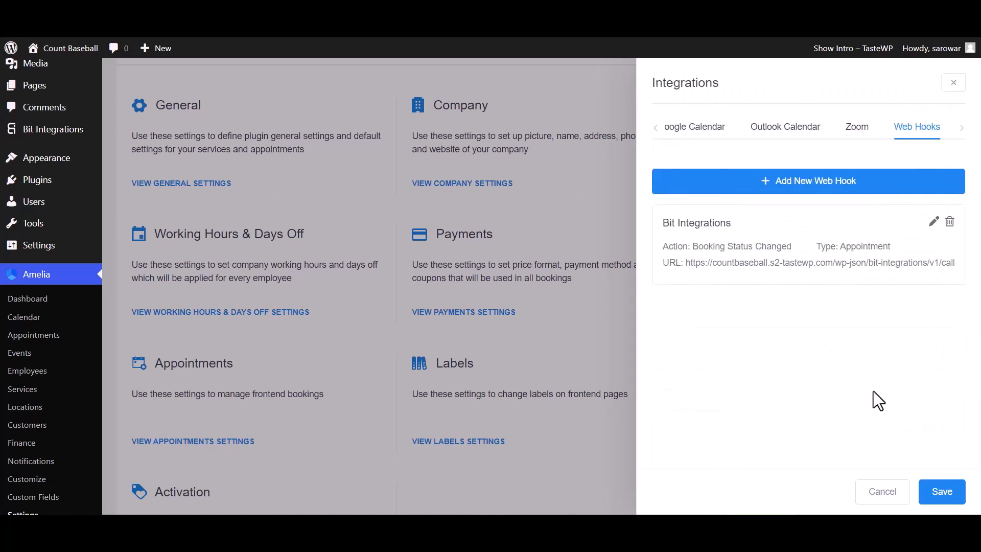
pyautogui.click(943, 492)
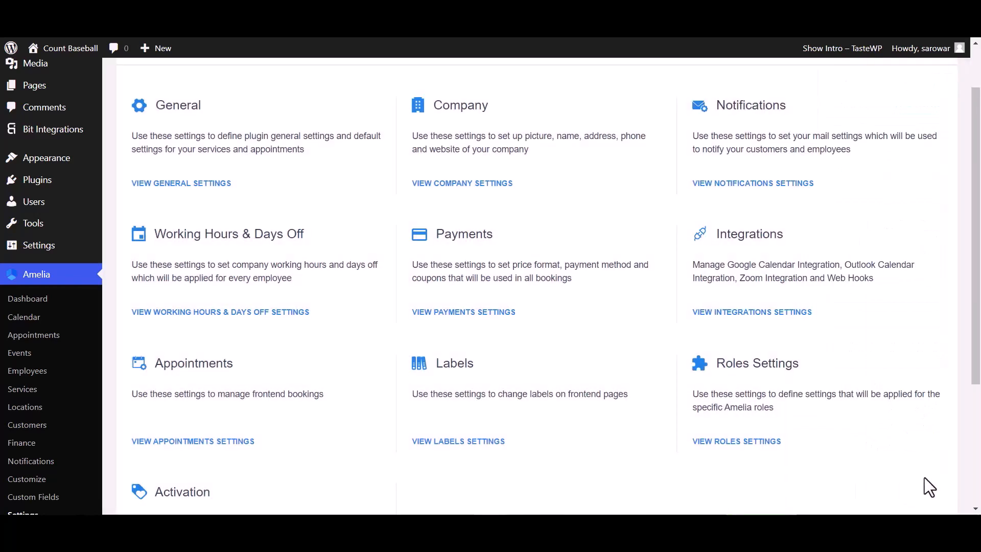
# Change the status of the October 20, 2023 appointment in Amelia to Pending
pyautogui.click(35, 335)
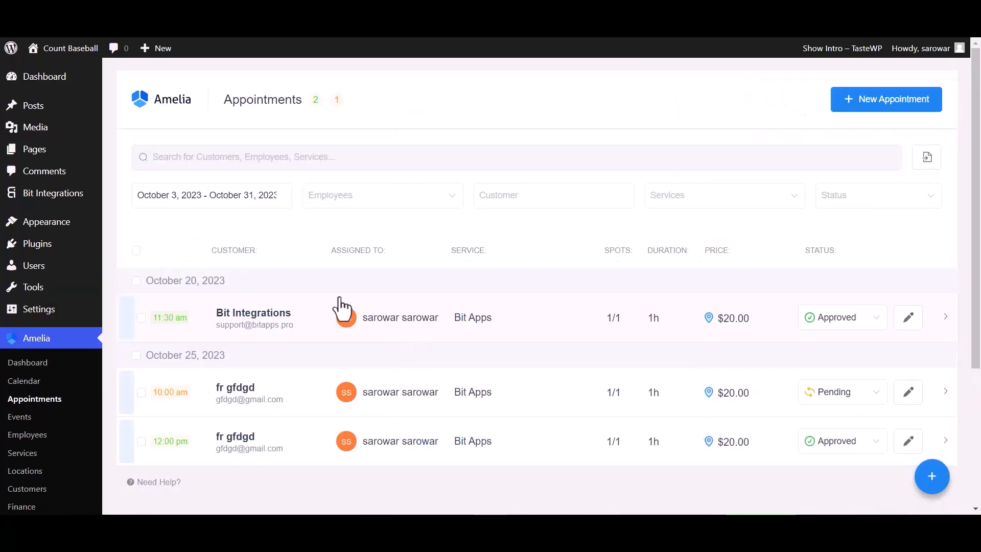
pyautogui.click(838, 318)
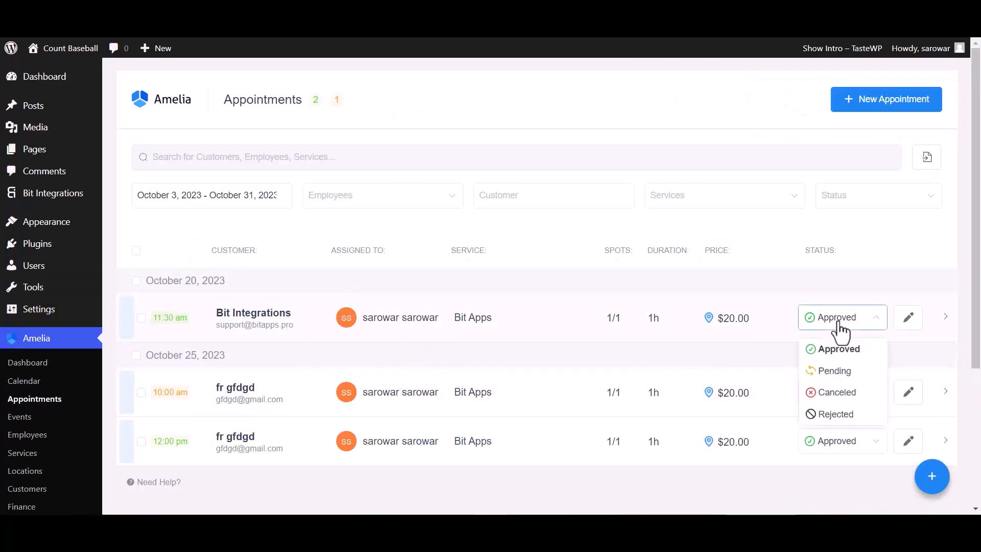
pyautogui.click(838, 372)
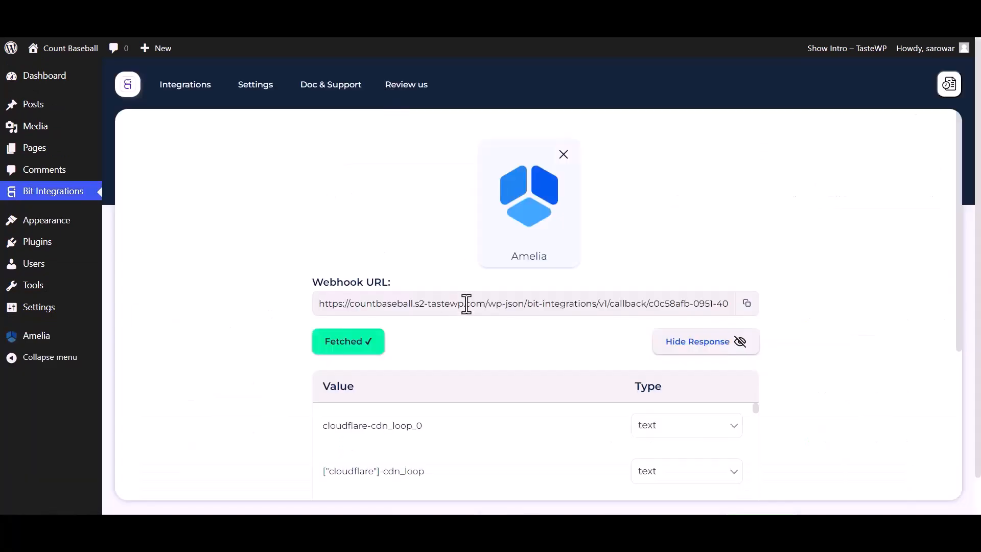
# Review the fetched Amelia response in Bit Integrations and choose Notion as the action
pyautogui.scroll(-5, 464, 302)
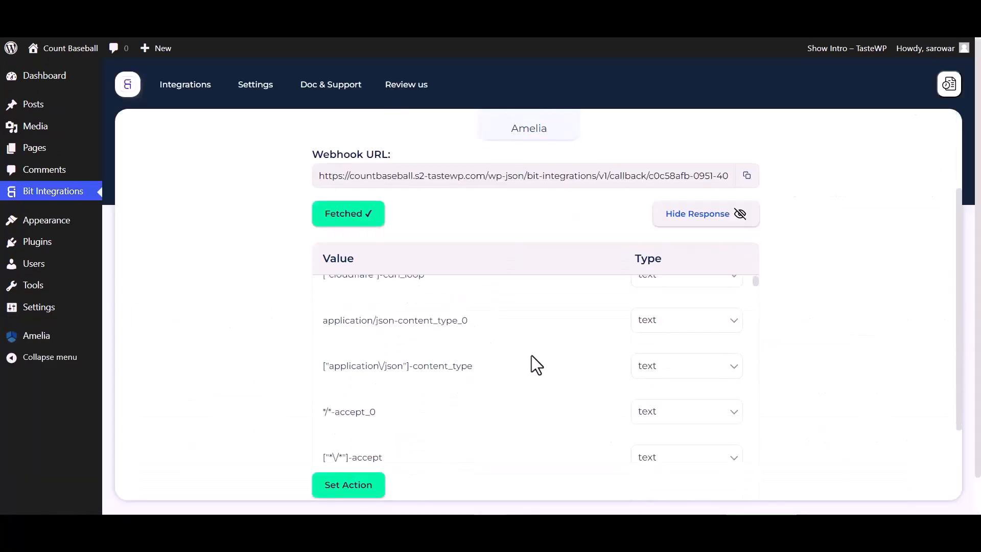
pyautogui.scroll(-10, 531, 356)
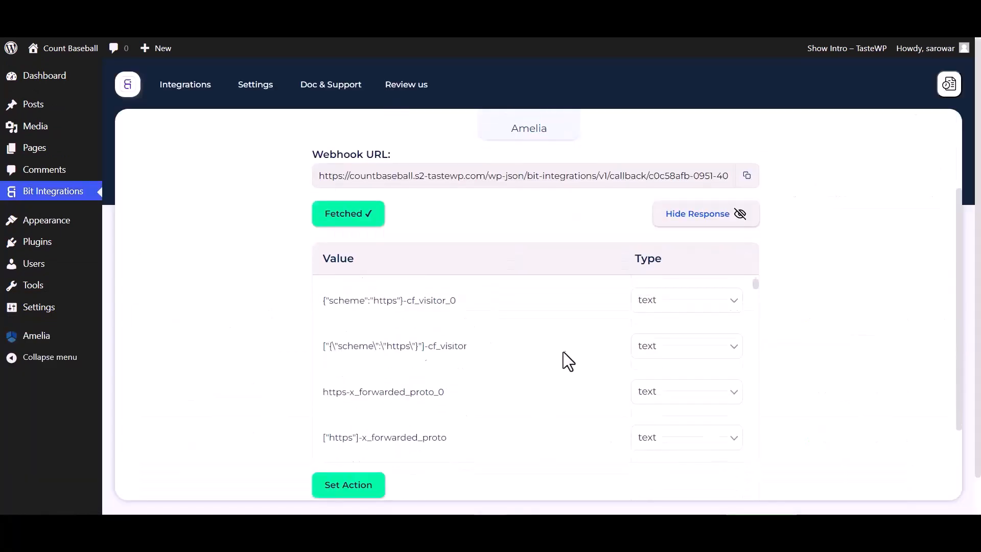
pyautogui.click(338, 489)
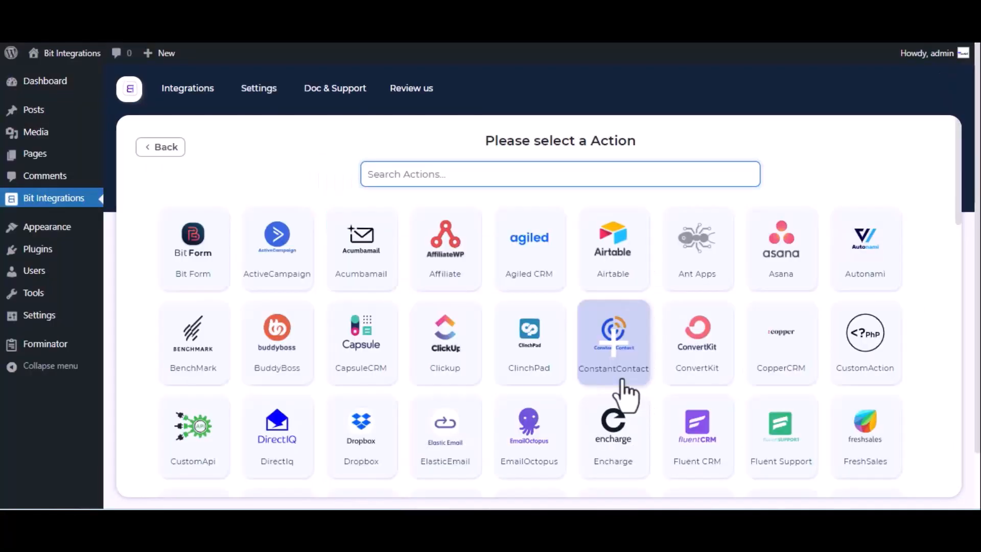
pyautogui.write('notion')
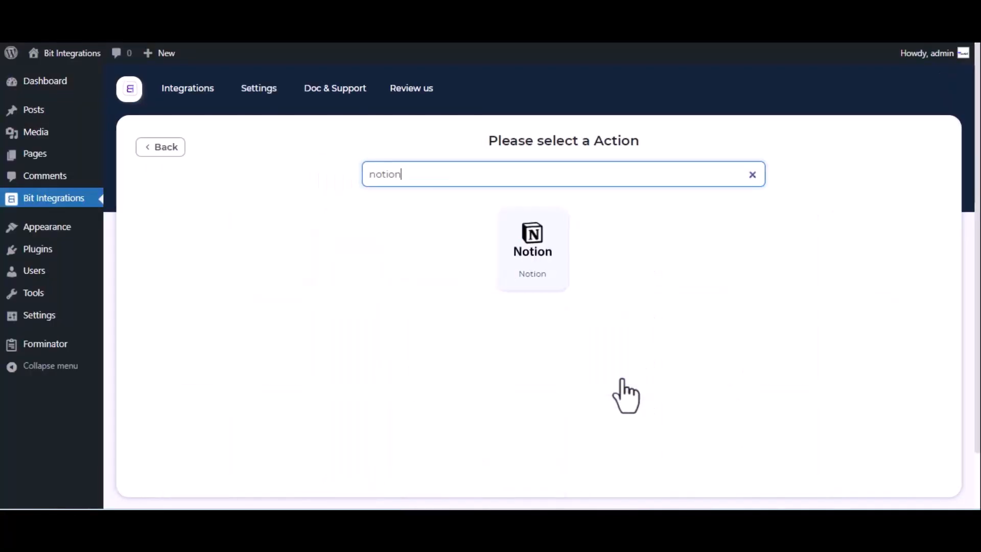
pyautogui.click(540, 252)
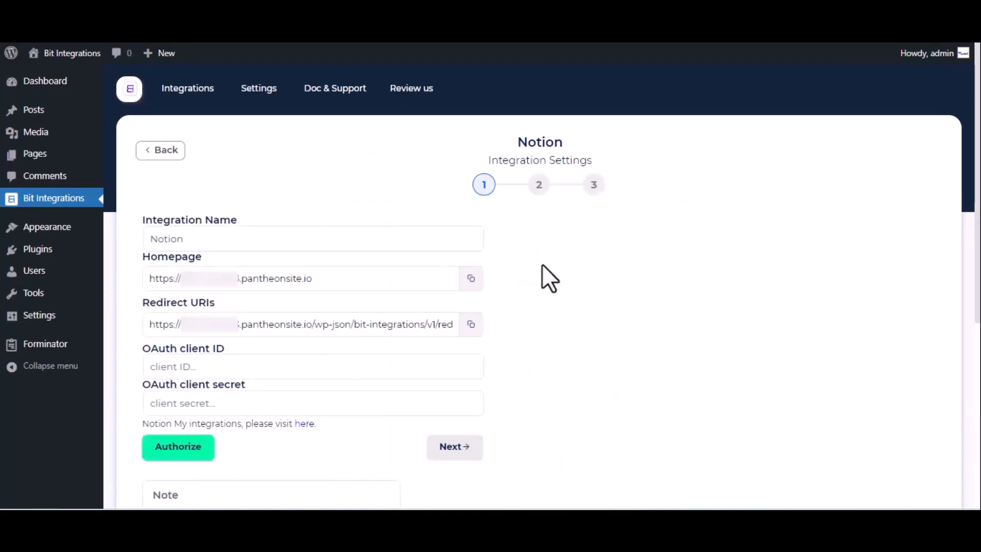
# Switch to Notion's My integrations page and create a new integration named For Bit Integrations
pyautogui.click(202, 239)
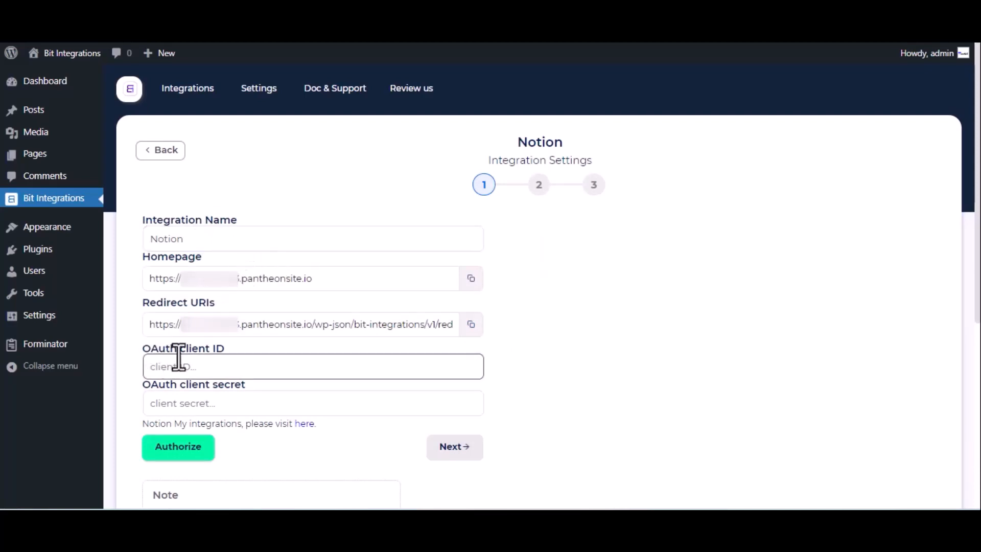
pyautogui.click(304, 423)
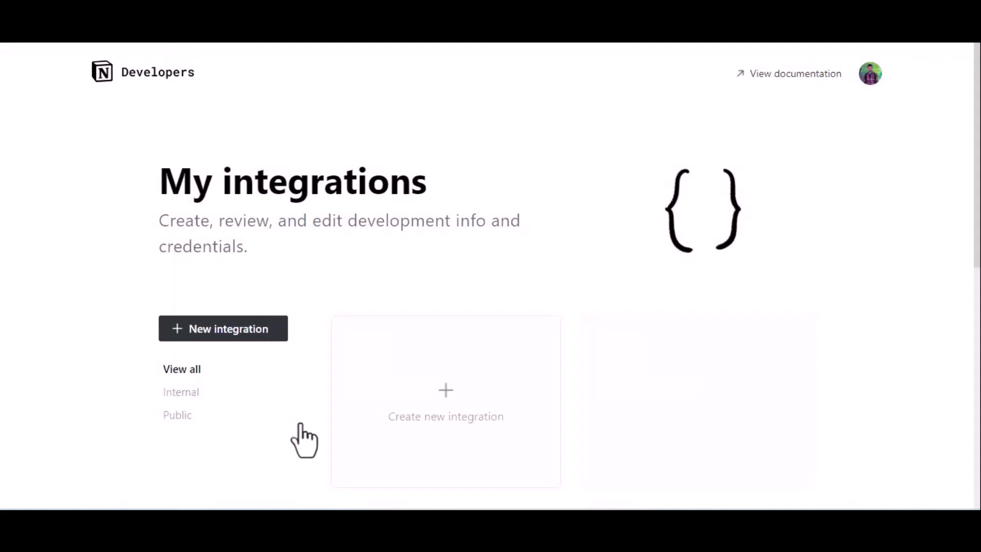
pyautogui.click(431, 402)
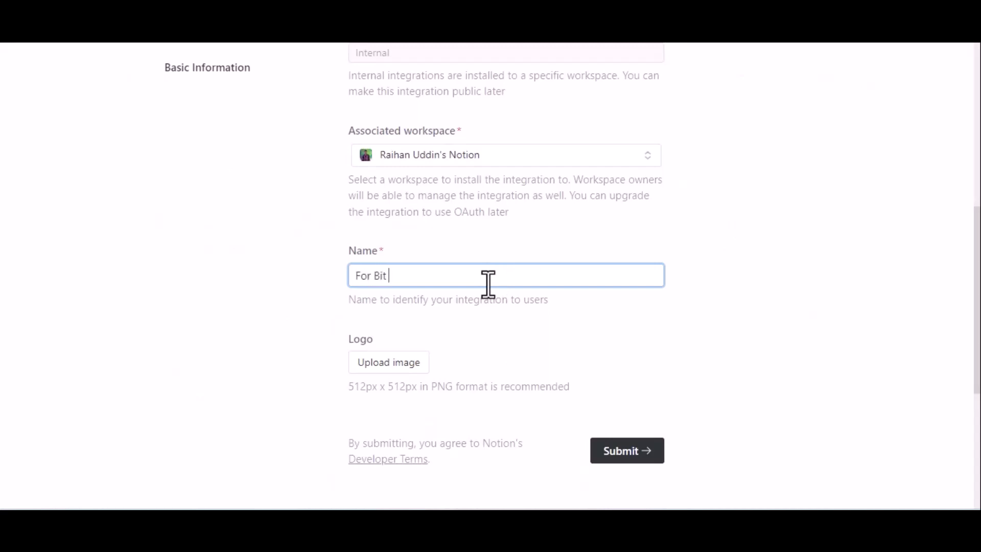
pyautogui.write('For Bit Integrations')
pyautogui.scroll(-2, 488, 284)
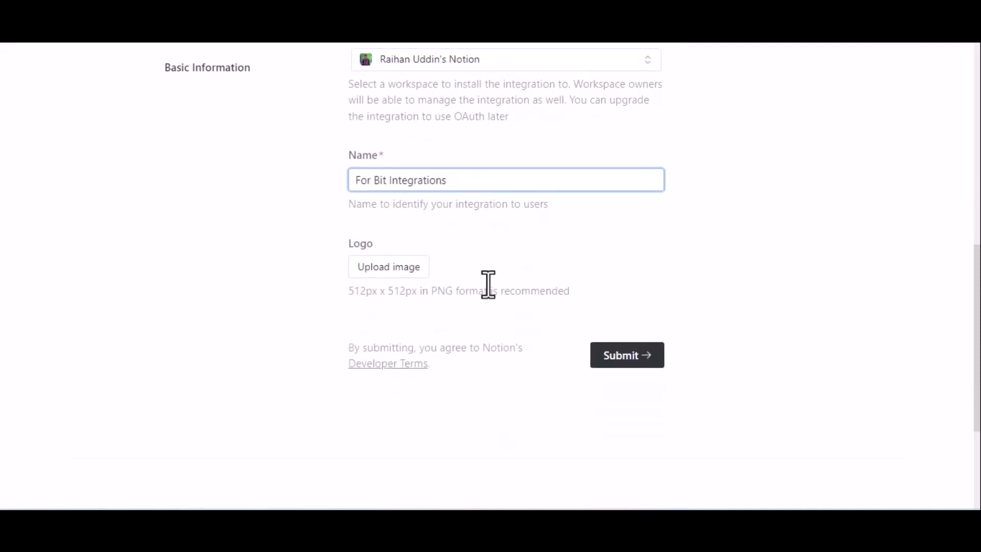
pyautogui.click(632, 355)
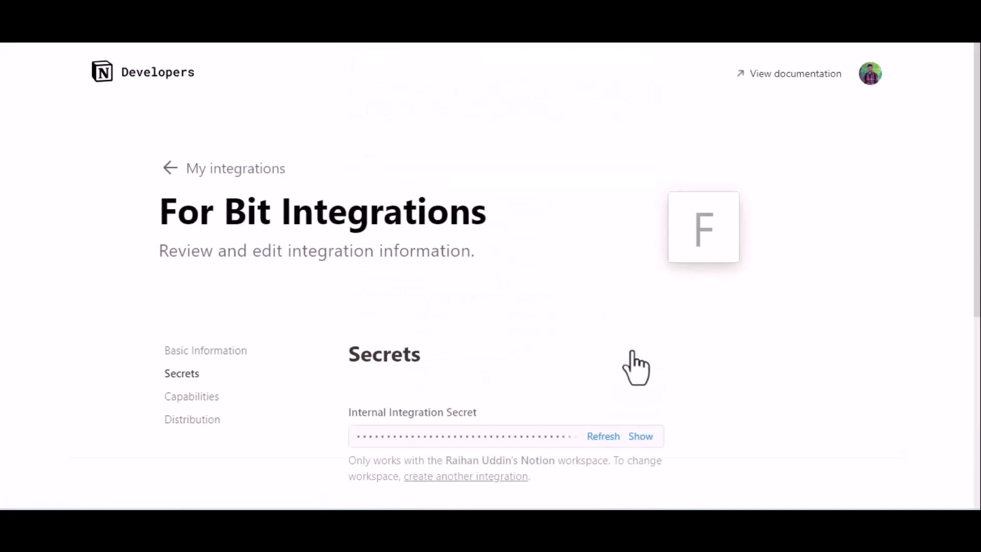
# Make the Notion integration public in its distribution settings and enter Bit Apps as the company name
pyautogui.click(189, 422)
pyautogui.click(653, 326)
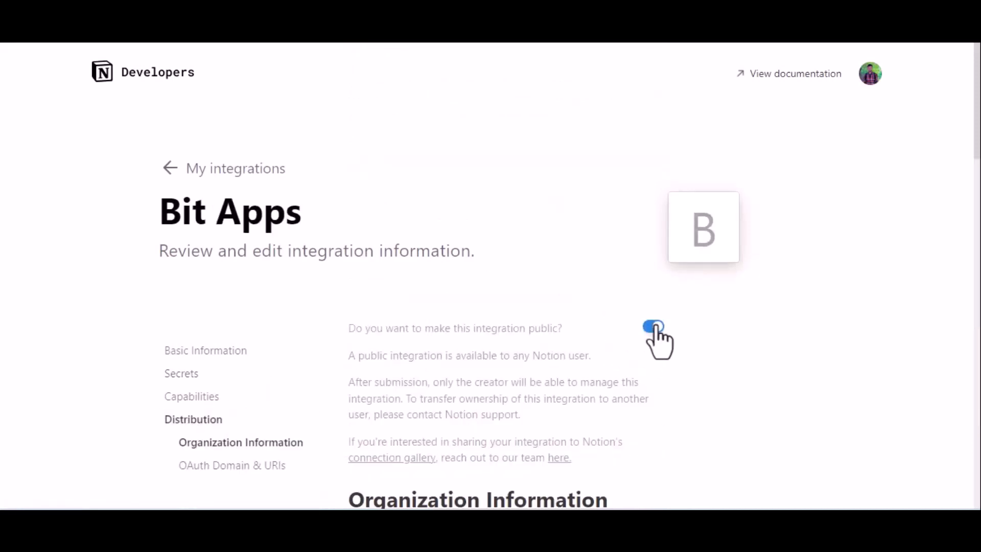
pyautogui.scroll(-6, 655, 326)
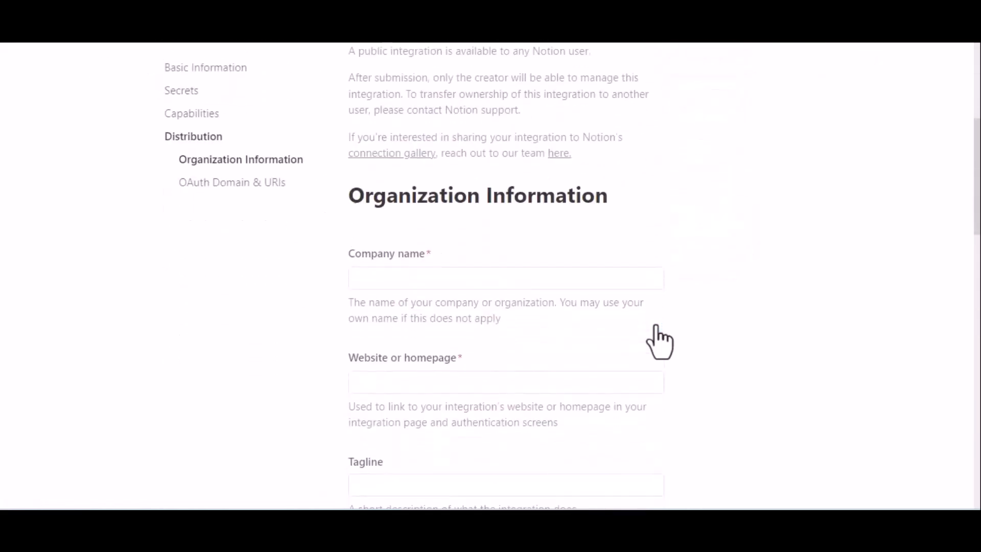
pyautogui.scroll(-2, 659, 342)
pyautogui.click(455, 158)
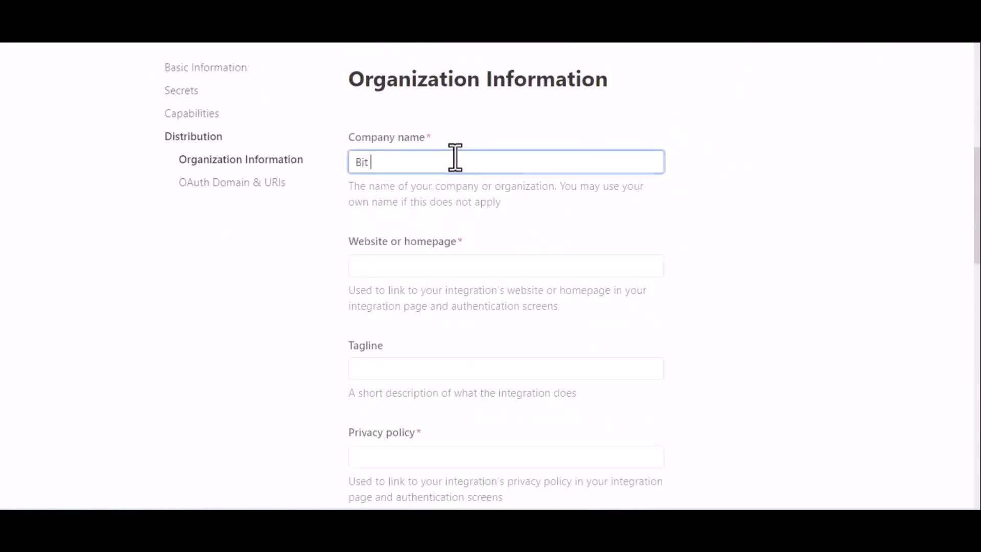
pyautogui.write('Bit Appd')
pyautogui.click(410, 264)
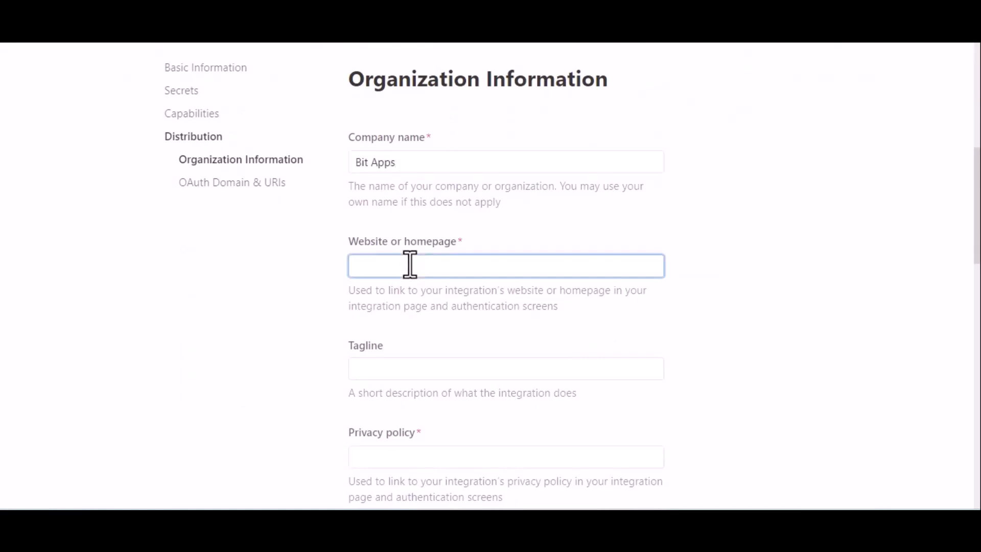
pyautogui.press('super+v')
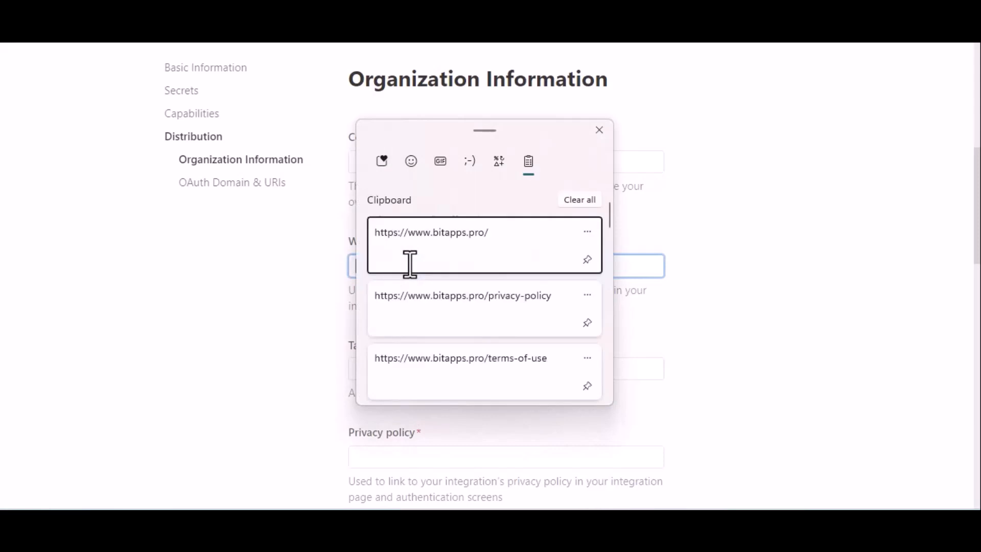
pyautogui.click(454, 253)
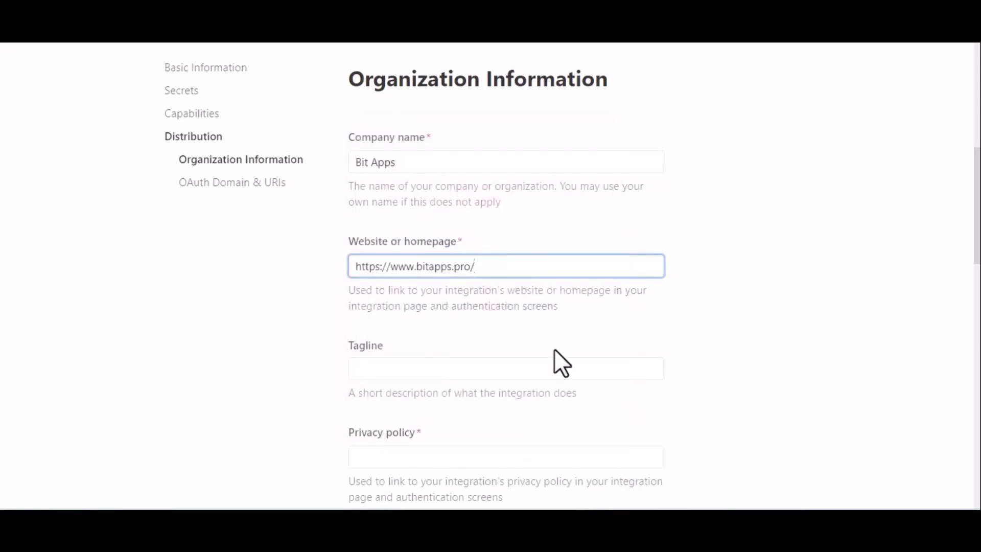
pyautogui.scroll(-2, 555, 358)
pyautogui.scroll(-2, 554, 350)
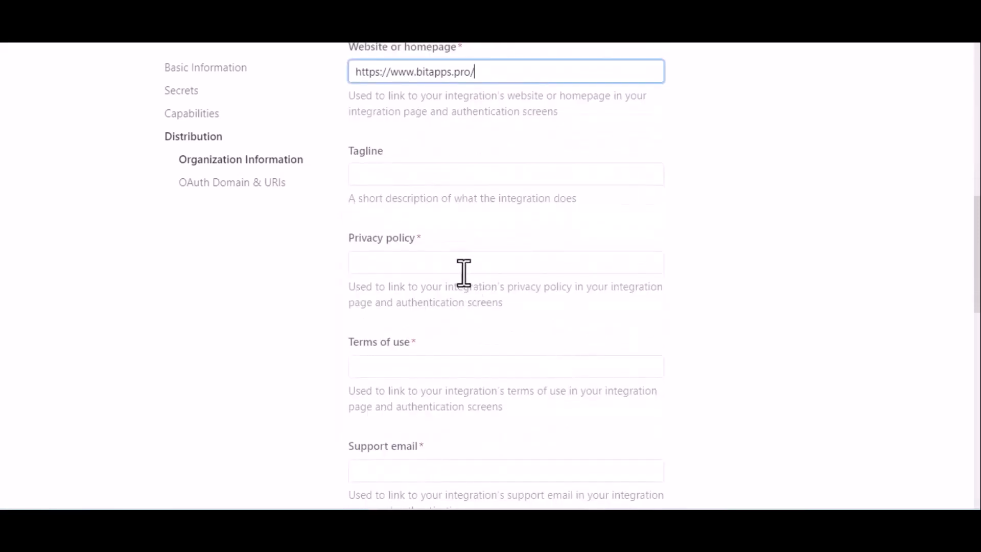
pyautogui.click(464, 273)
pyautogui.click(429, 260)
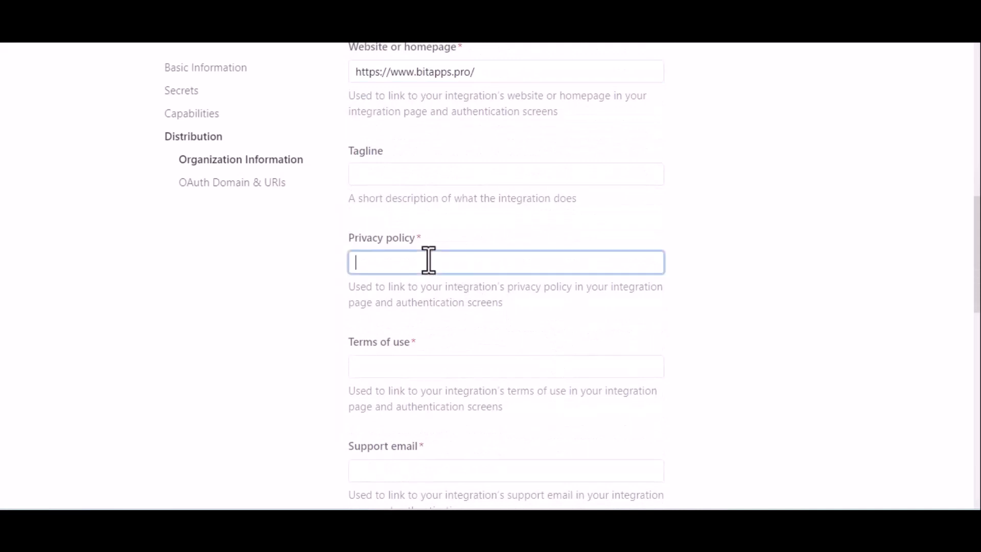
pyautogui.press('super+v')
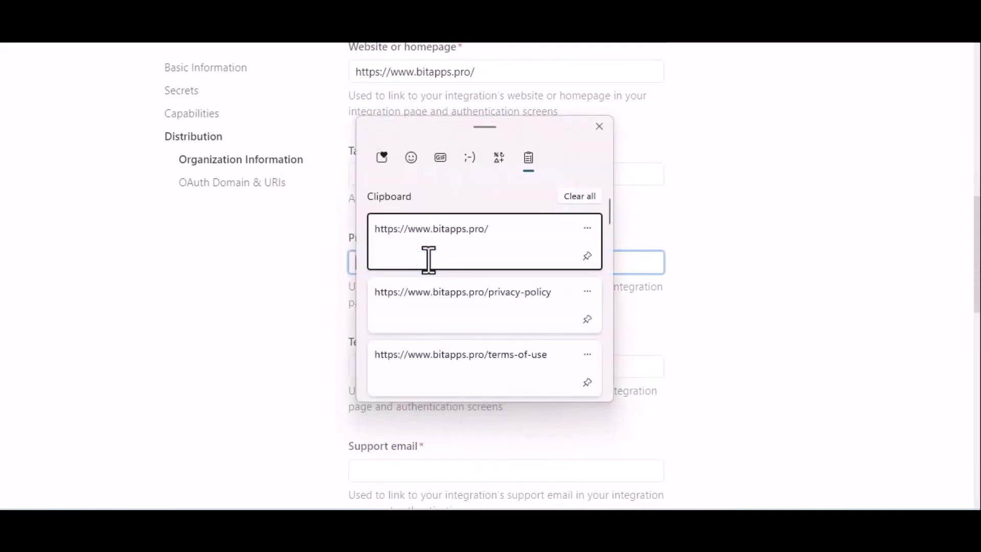
pyautogui.click(478, 305)
pyautogui.click(508, 361)
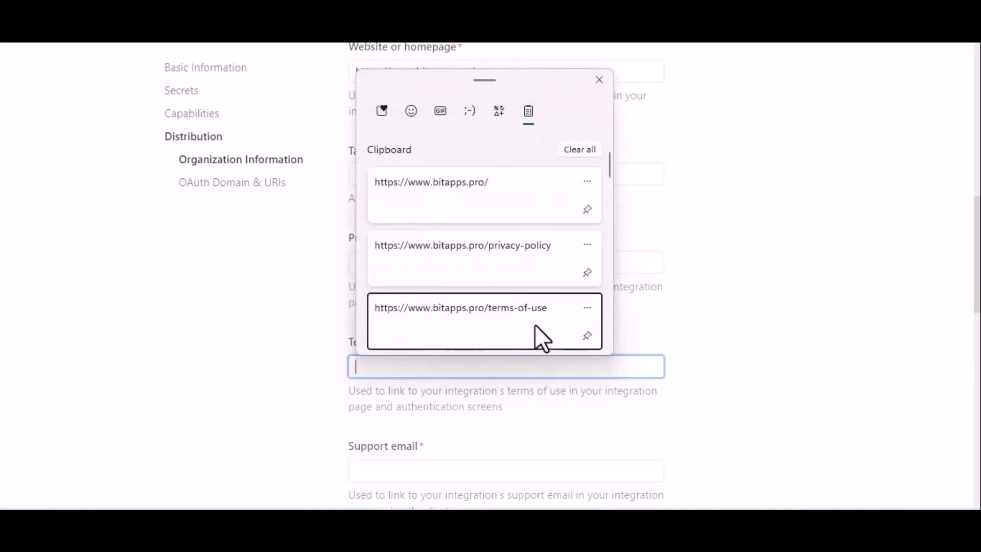
pyautogui.click(535, 325)
# Enter the company's support email in the organization information
pyautogui.scroll(-5, 621, 337)
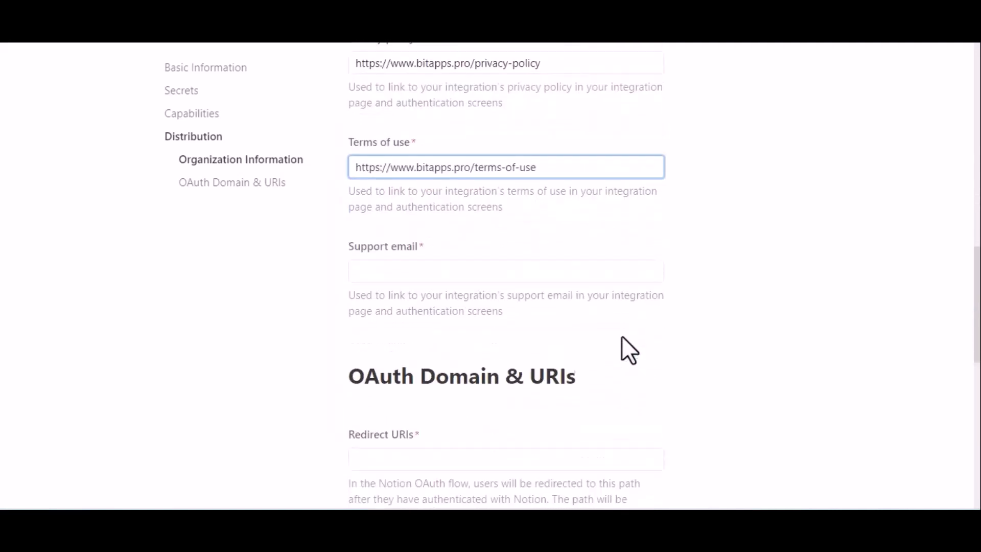
pyautogui.click(466, 174)
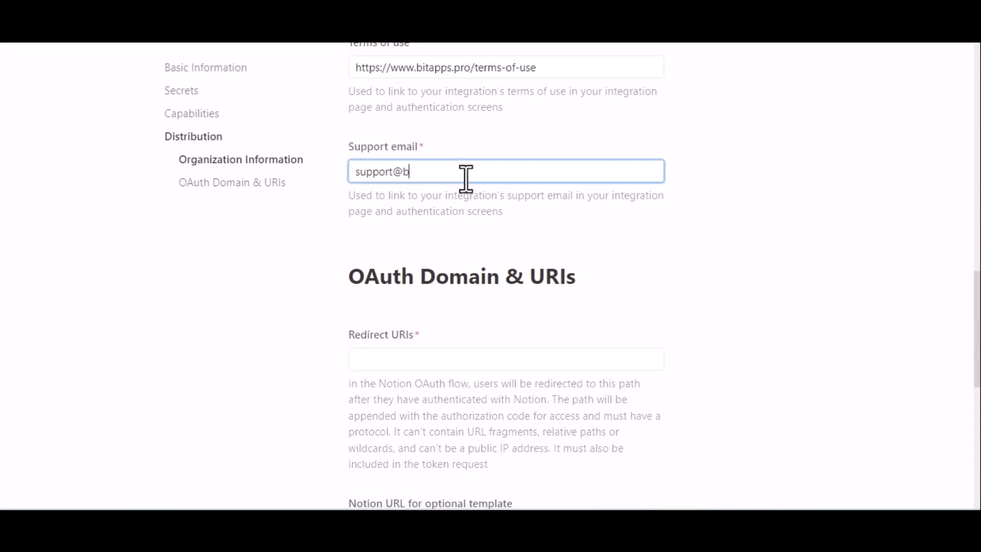
pyautogui.write('pps.pro')
pyautogui.click(460, 228)
# Copy the redirect URI from the Notion settings in Bit Integrations and add it to the Notion integration's Redirect URIs
pyautogui.scroll(-2, 460, 228)
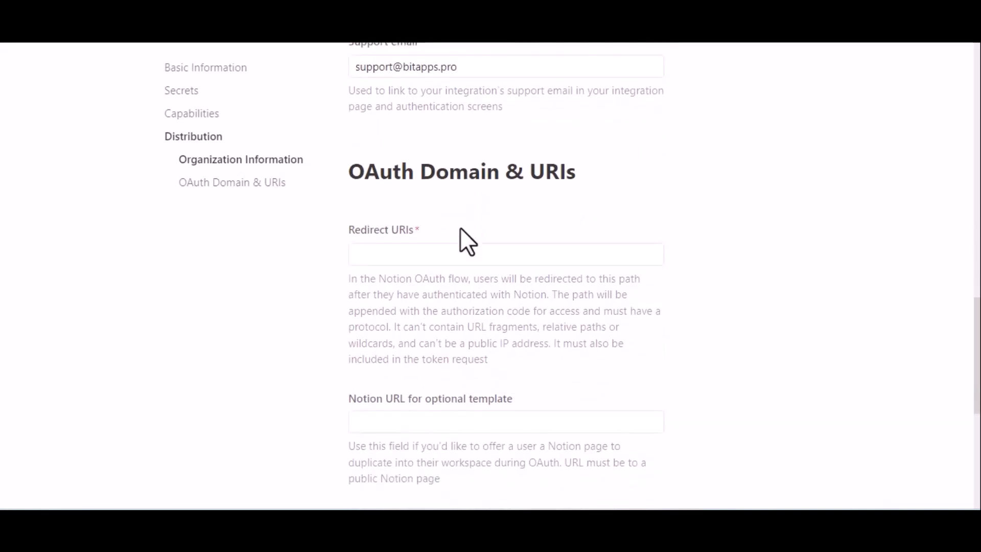
pyautogui.click(435, 256)
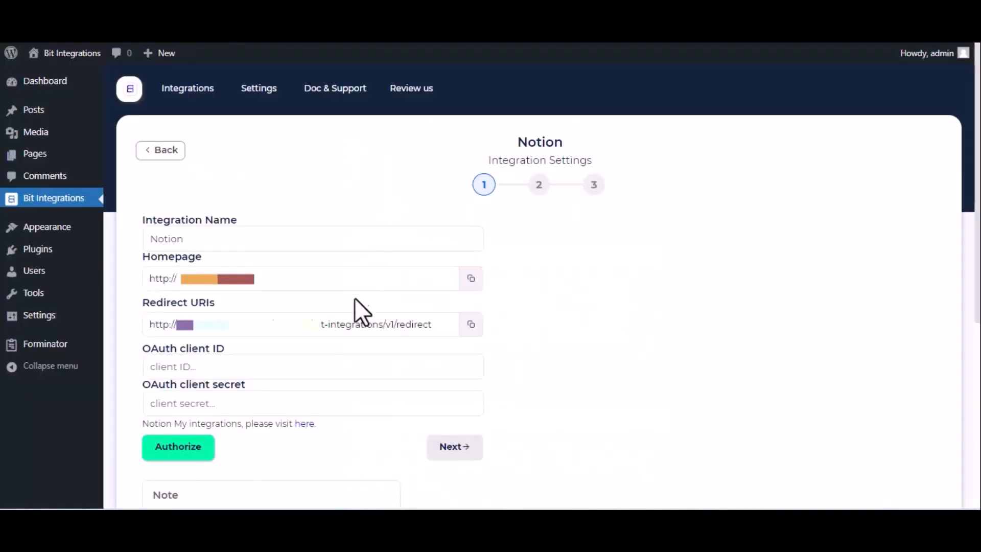
pyautogui.tripleClick(382, 324)
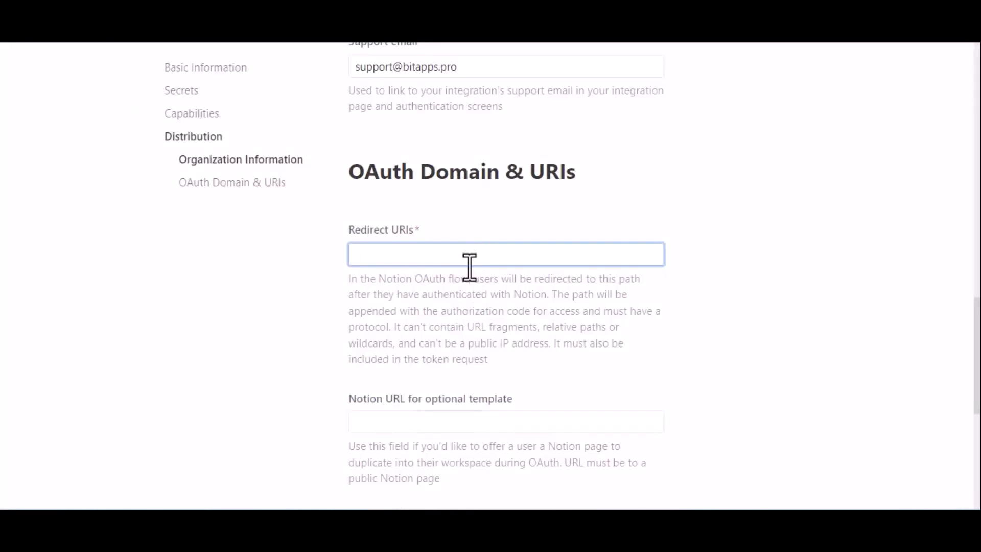
pyautogui.write('http://bit-integrations.local/wp-json/bit-integrations/v1/redirect')
pyautogui.click(493, 302)
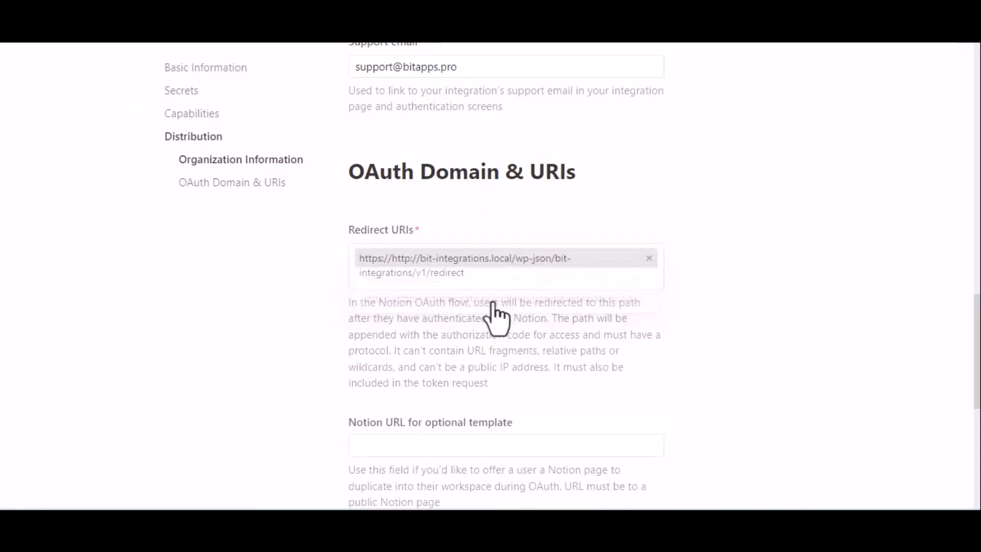
# Submit the distribution settings and confirm the switch to a public integration
pyautogui.scroll(-4, 496, 314)
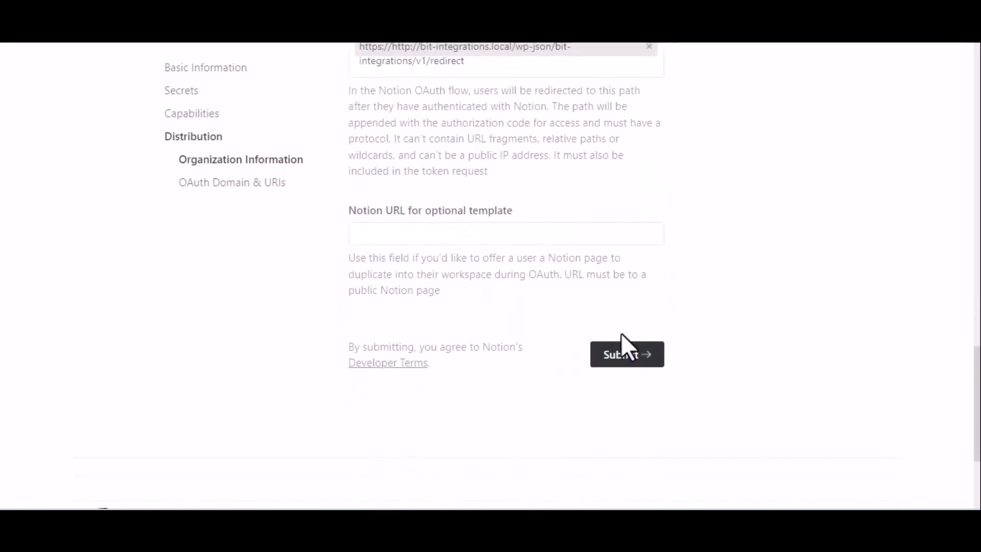
pyautogui.click(620, 357)
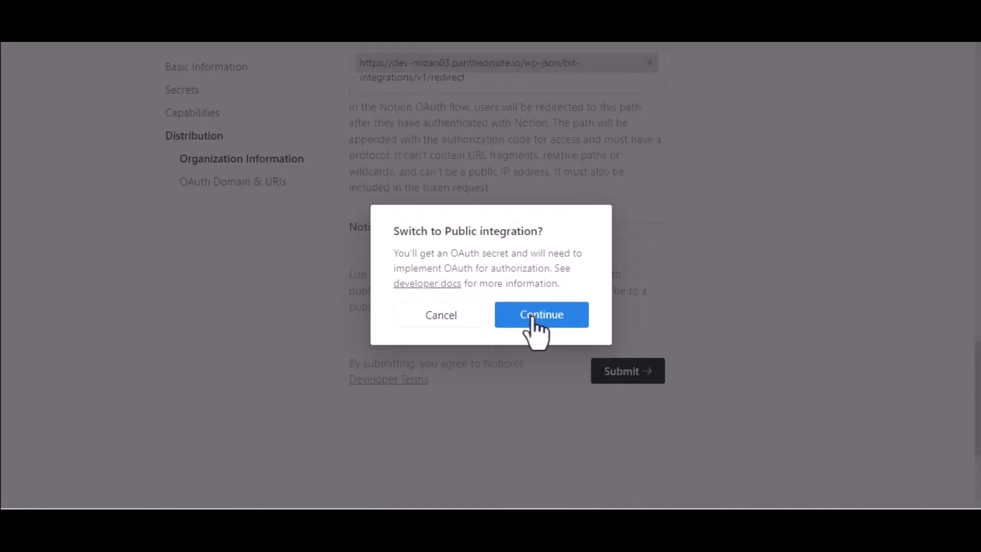
pyautogui.click(531, 321)
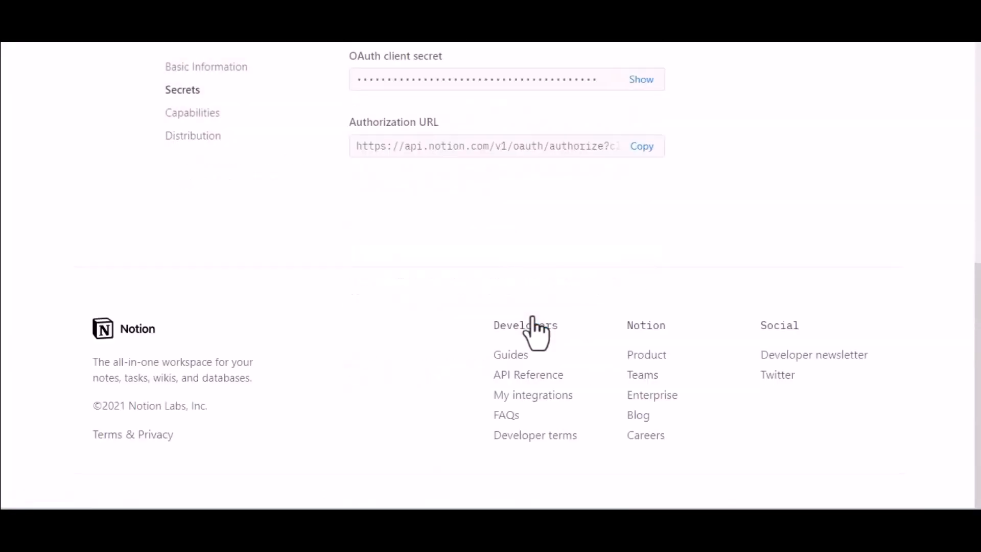
# Copy the OAuth client ID from the Notion integration's secrets into the OAuth client ID field in Bit Integrations
pyautogui.scroll(4, 532, 331)
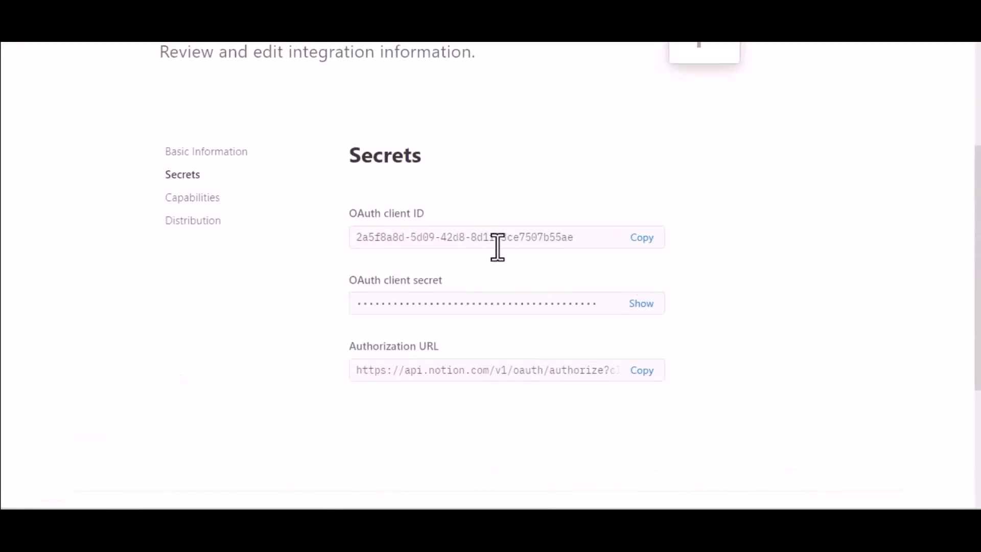
pyautogui.click(644, 238)
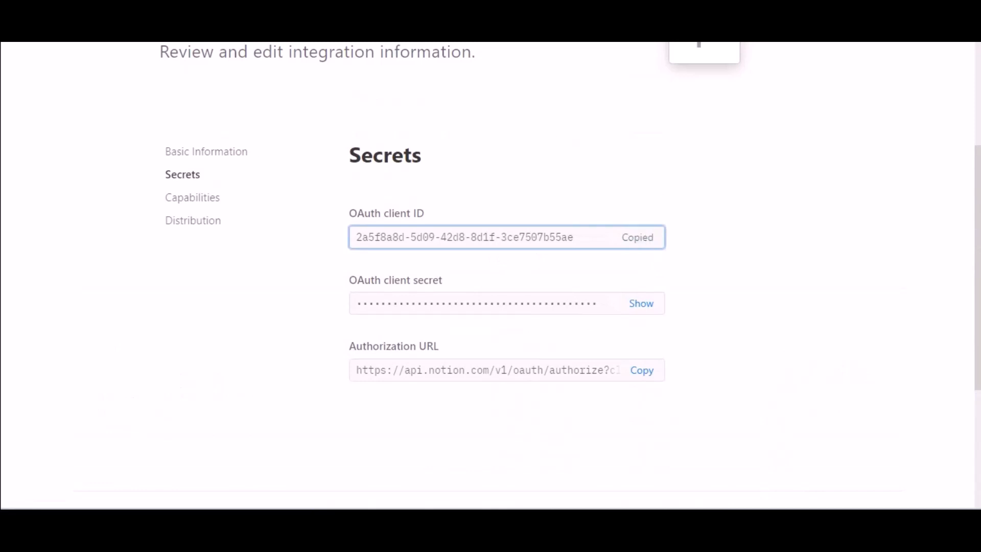
pyautogui.hotkey('ctrl', 'shift', 'Tab')
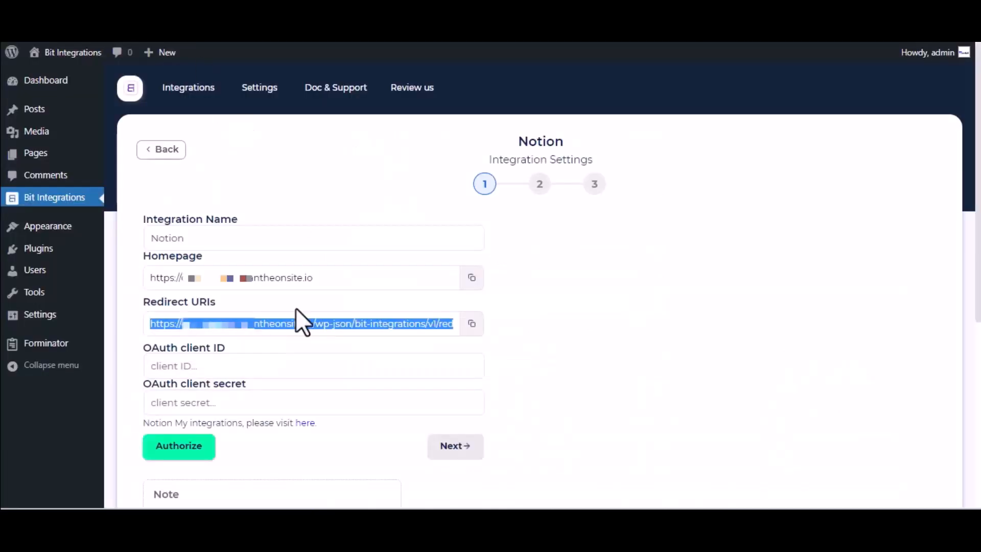
pyautogui.click(260, 366)
pyautogui.hotkey('ctrl', 'v')
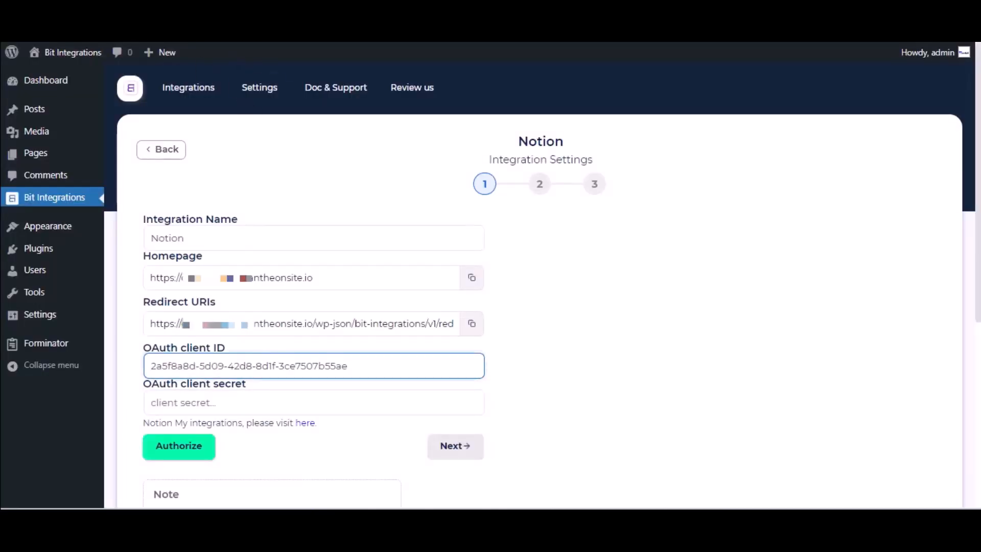
# Reveal the OAuth client secret in Notion and paste it into the OAuth client secret field in Bit Integrations
pyautogui.hotkey('ctrl', 'Tab')
pyautogui.click(640, 302)
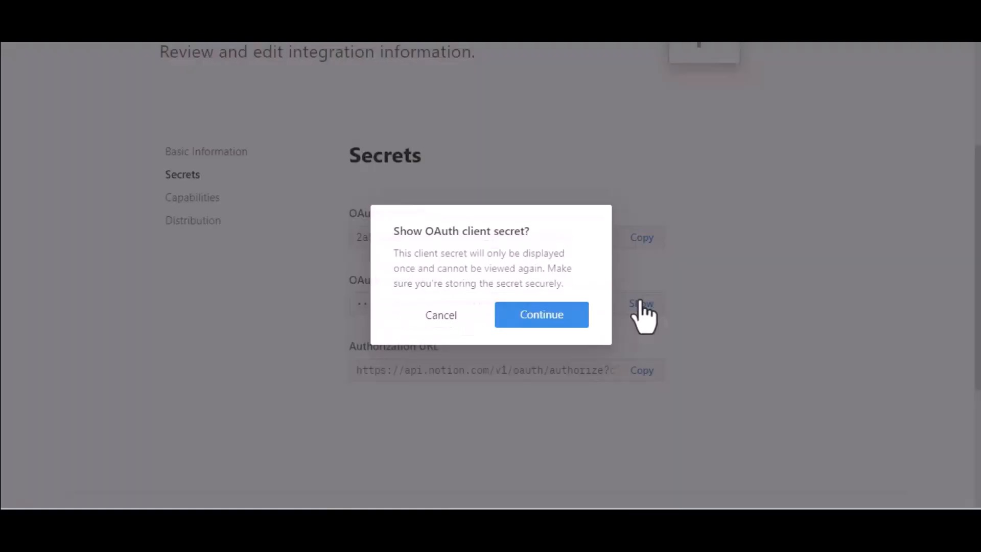
pyautogui.click(559, 313)
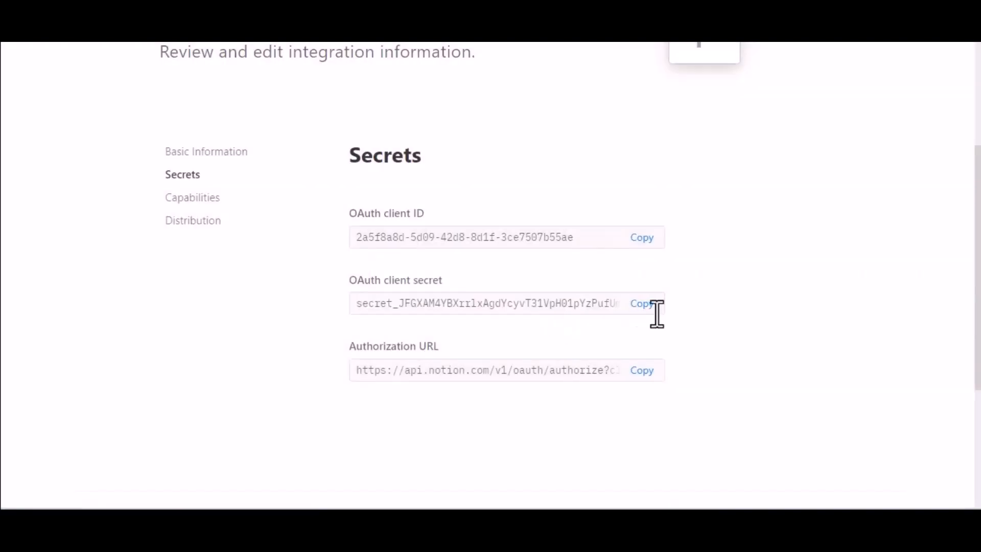
pyautogui.click(642, 305)
pyautogui.hotkey('ctrl', 'Tab')
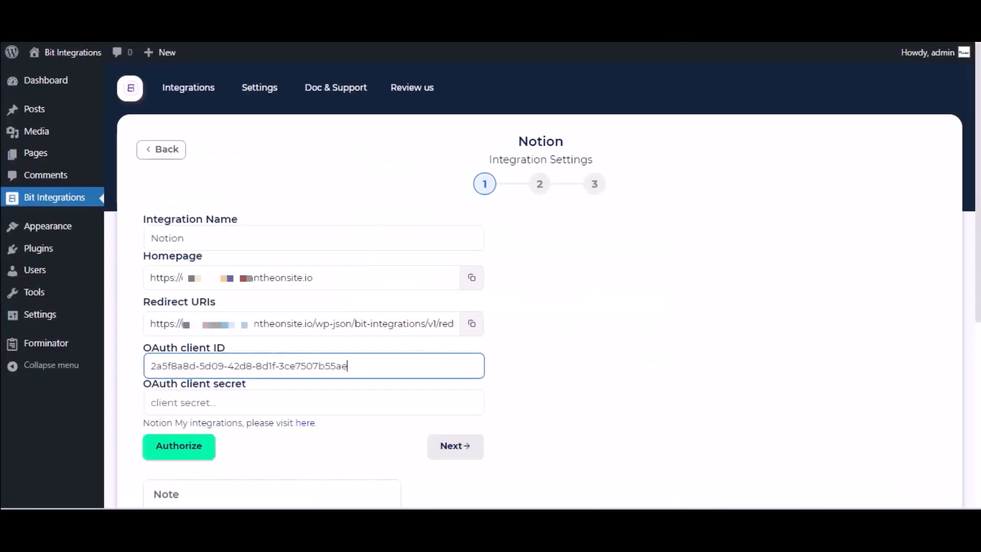
pyautogui.click(267, 402)
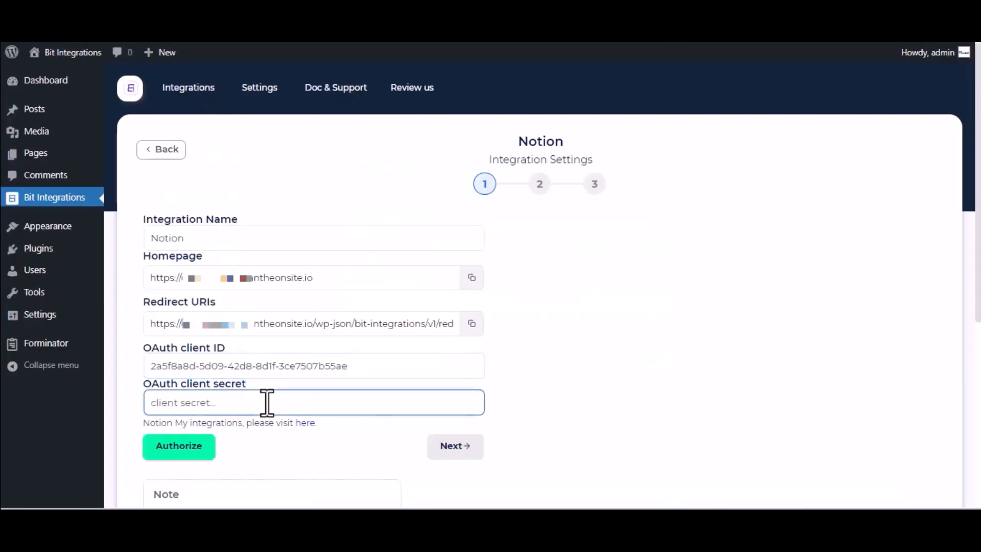
pyautogui.hotkey('ctrl', 'v')
# Authorize the Notion connection and allow For Bit Integrations to access the Journal page
pyautogui.scroll(-2, 267, 402)
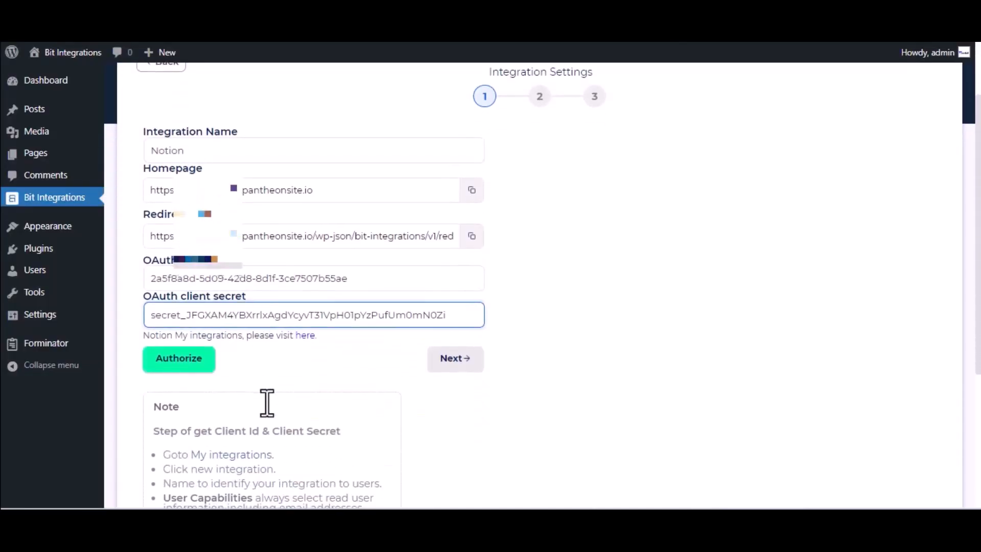
pyautogui.click(186, 360)
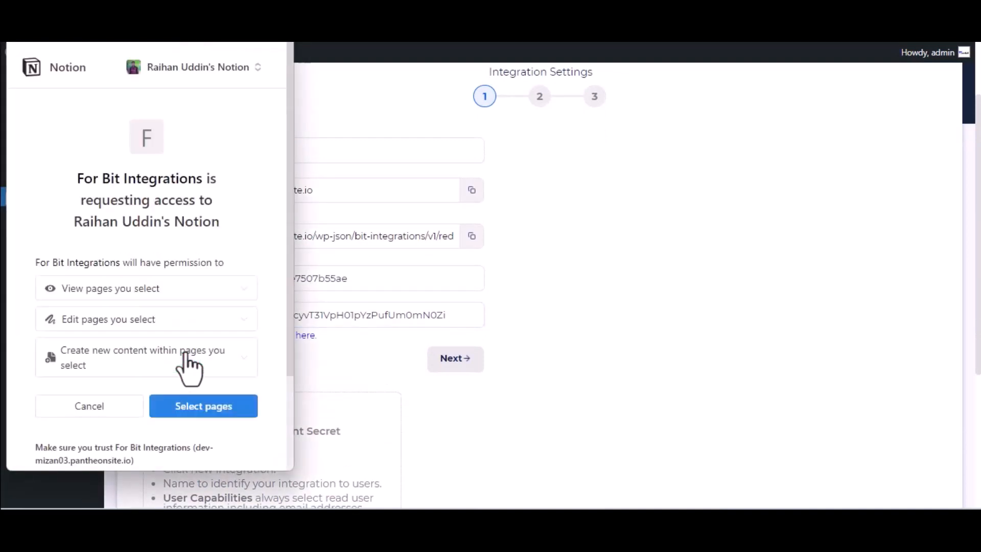
pyautogui.click(193, 408)
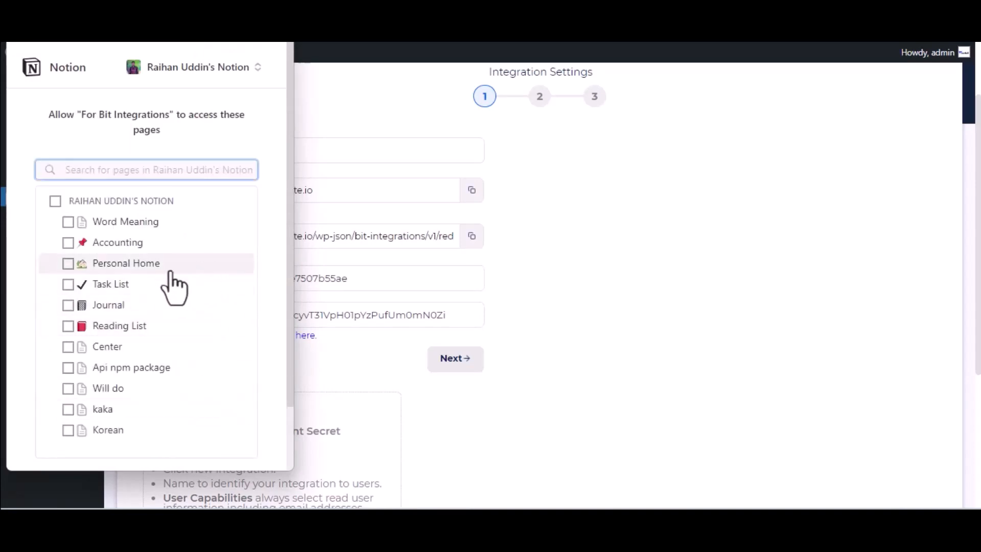
pyautogui.click(119, 305)
pyautogui.scroll(-3, 119, 307)
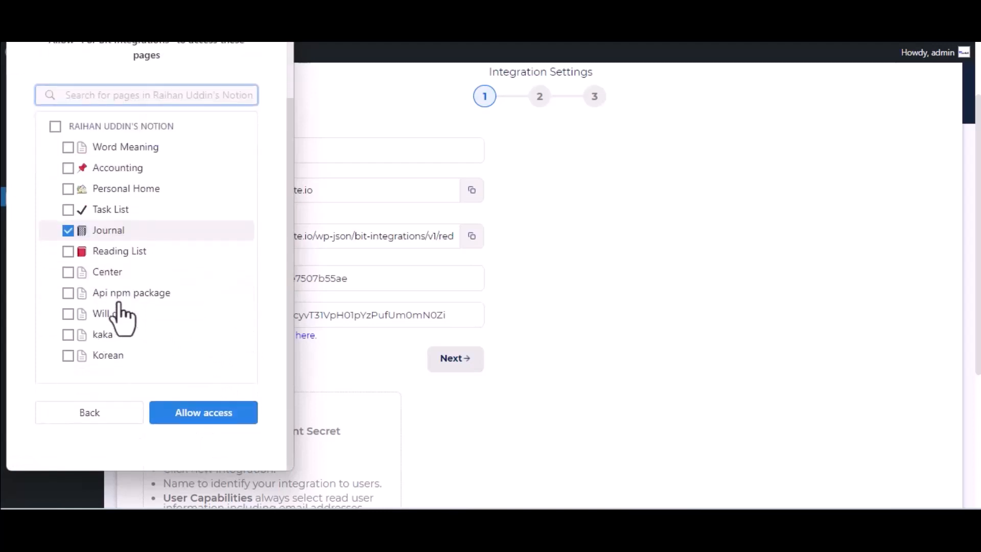
pyautogui.click(200, 420)
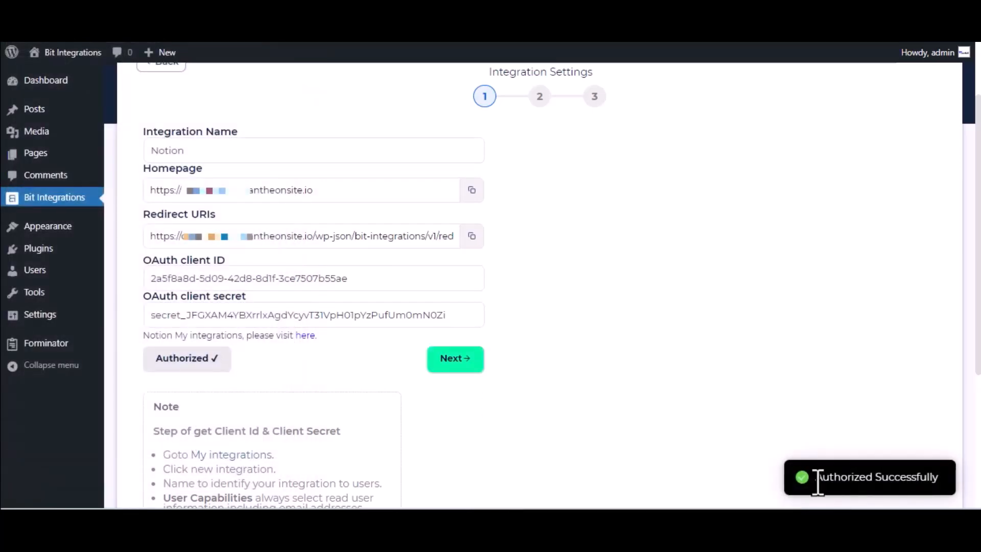
# Proceed to the integration's second stage, choose the Journal database and map the form field Name-1 to Notion's Name
pyautogui.click(469, 358)
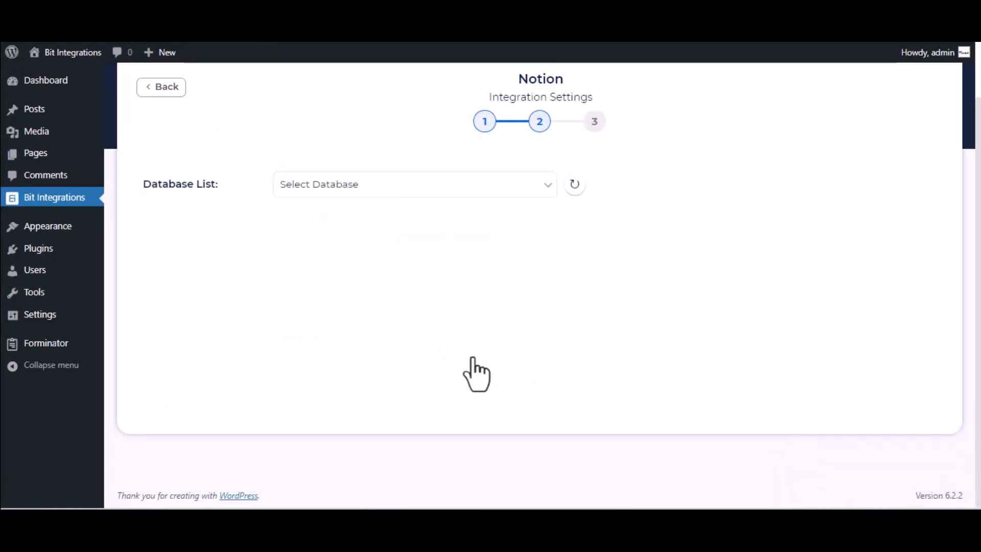
pyautogui.click(367, 192)
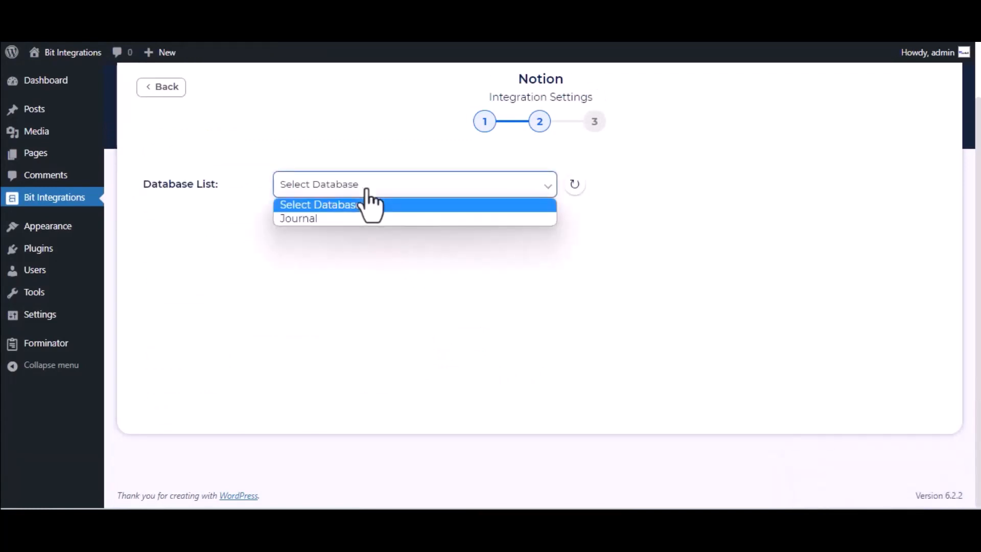
pyautogui.click(367, 225)
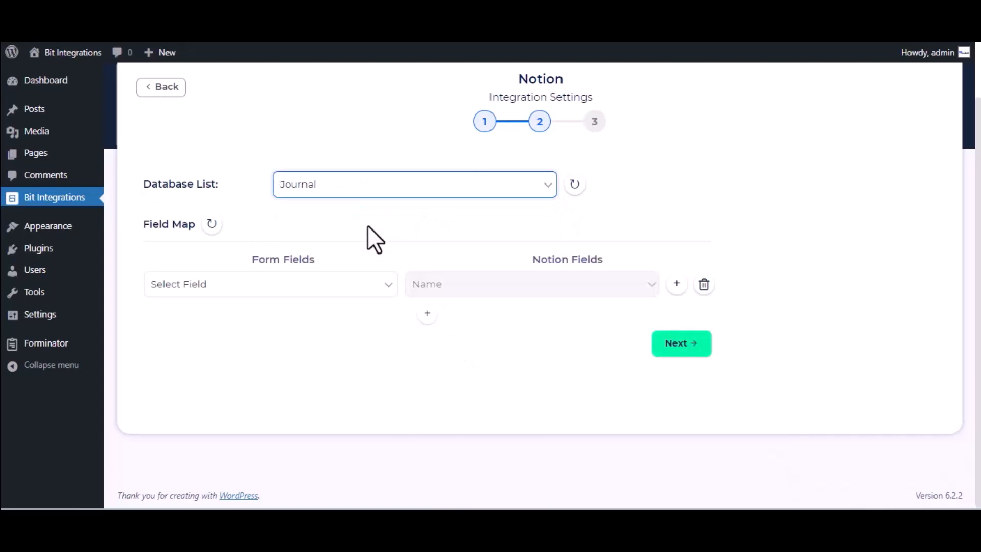
pyautogui.click(314, 286)
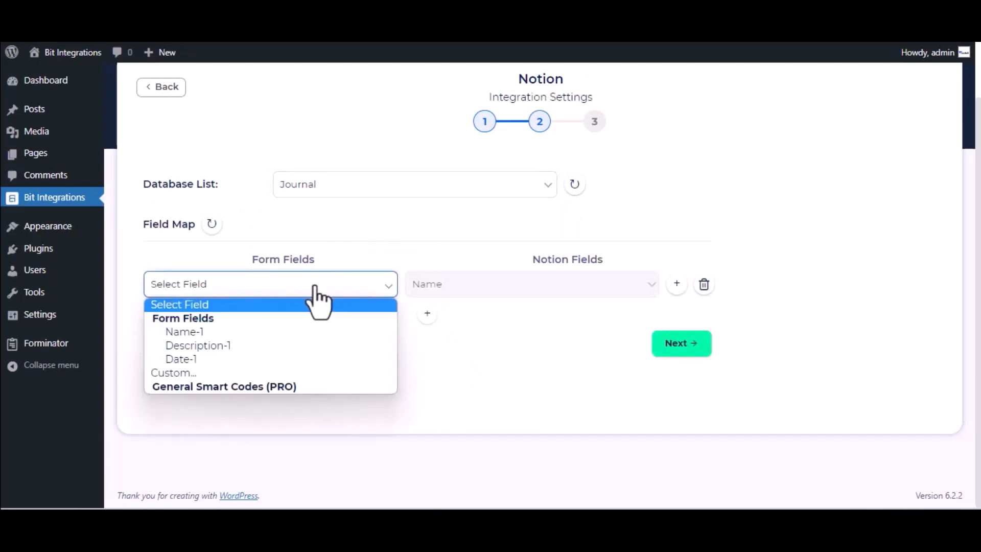
pyautogui.click(292, 336)
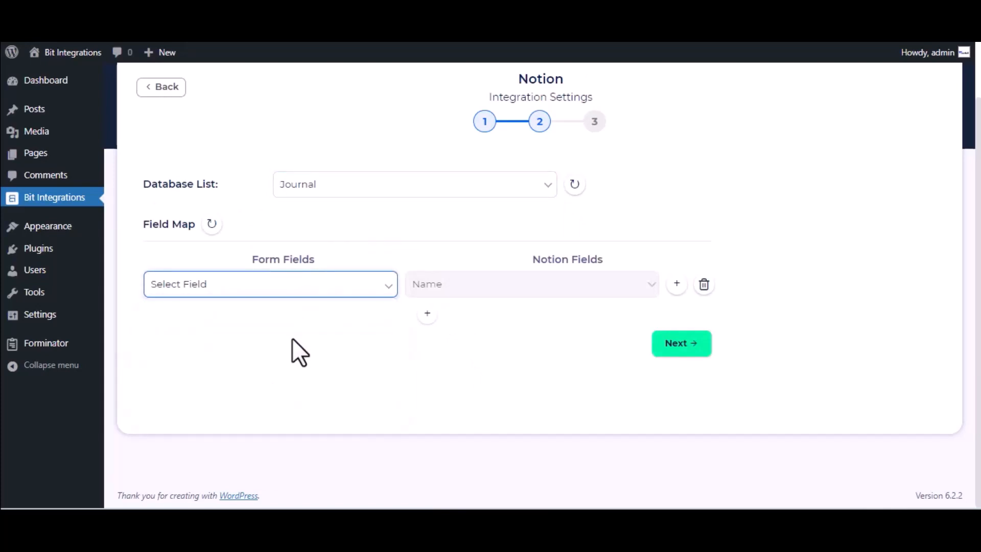
# Add a second field mapping from Description-1 to Notion's Tags, and finish and save the integration
pyautogui.click(428, 314)
pyautogui.click(516, 323)
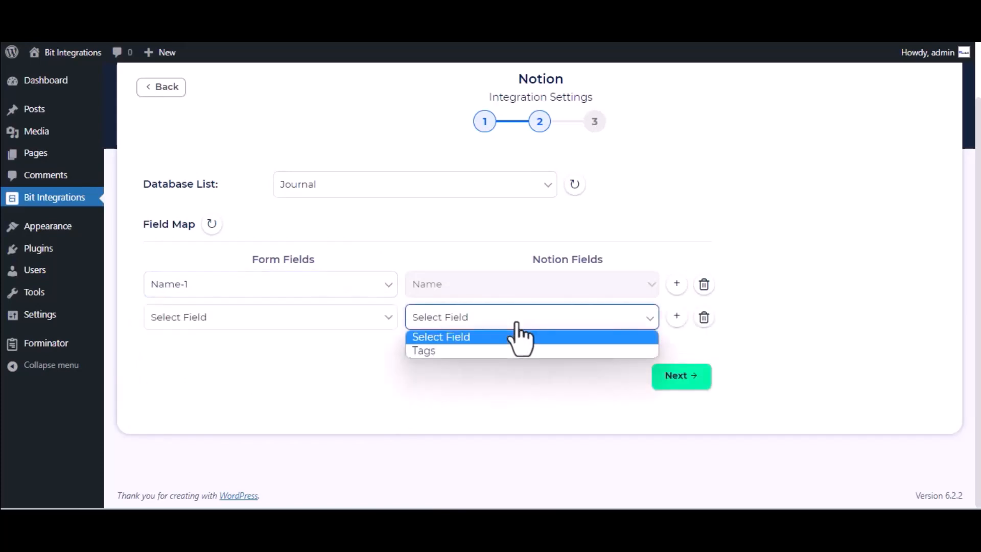
pyautogui.click(489, 349)
pyautogui.click(484, 325)
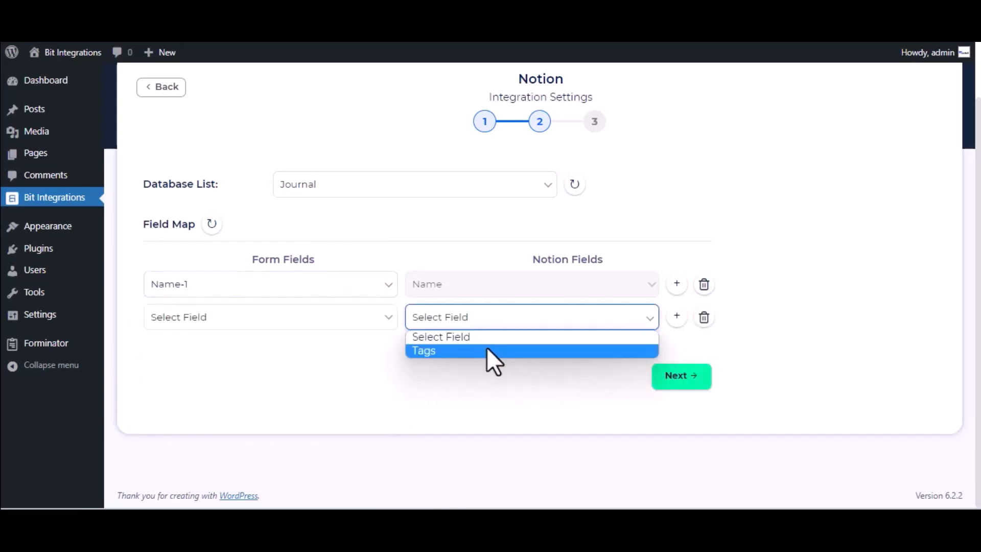
pyautogui.click(489, 349)
pyautogui.click(320, 321)
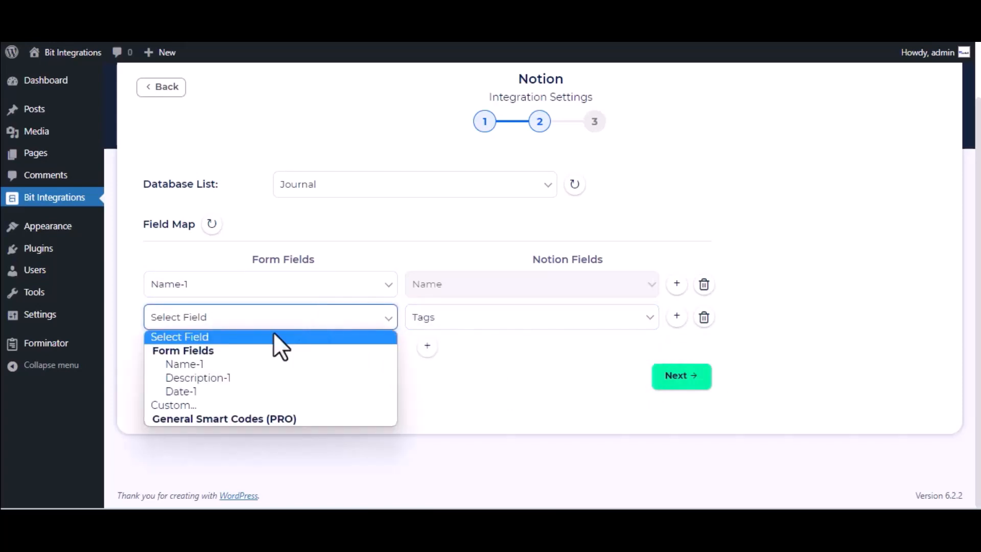
pyautogui.click(234, 381)
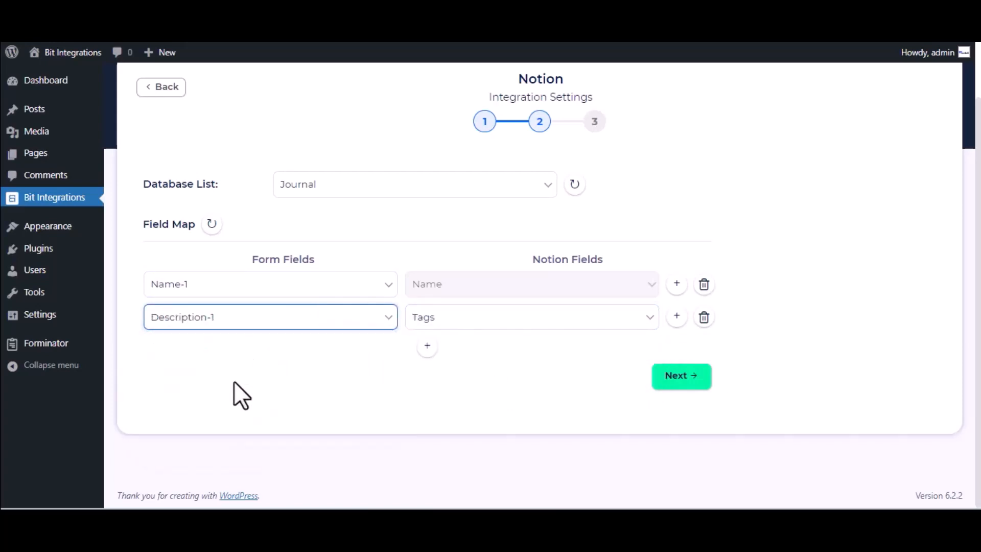
pyautogui.click(685, 377)
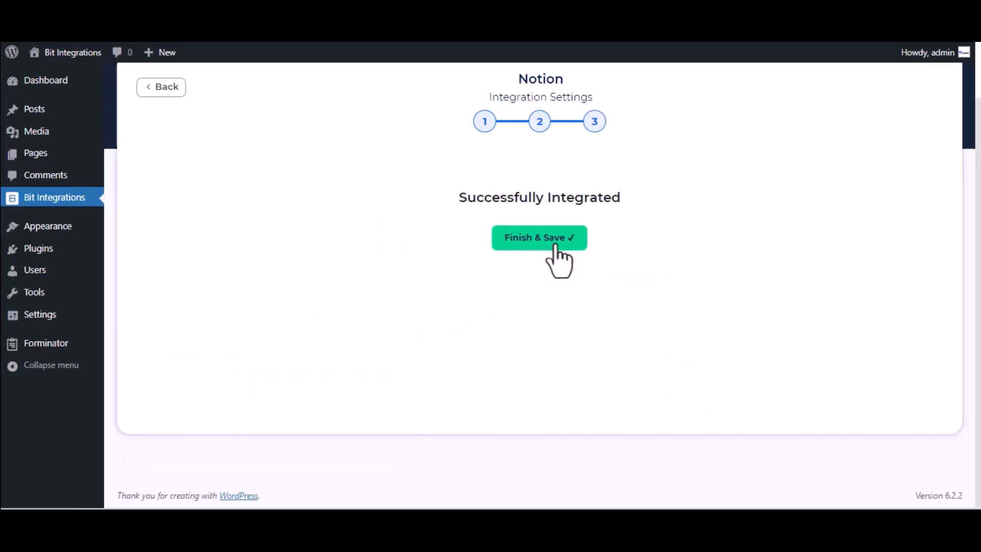
pyautogui.click(556, 246)
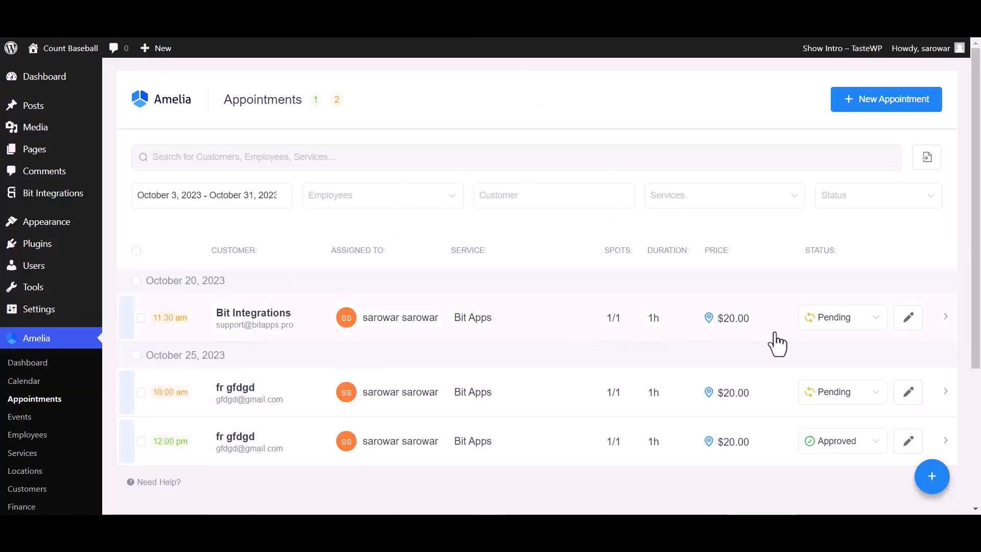
# In Amelia's appointments, set the status of the October 20, 2023 appointment at 11:30 am to Approved
pyautogui.click(819, 318)
pyautogui.click(822, 349)
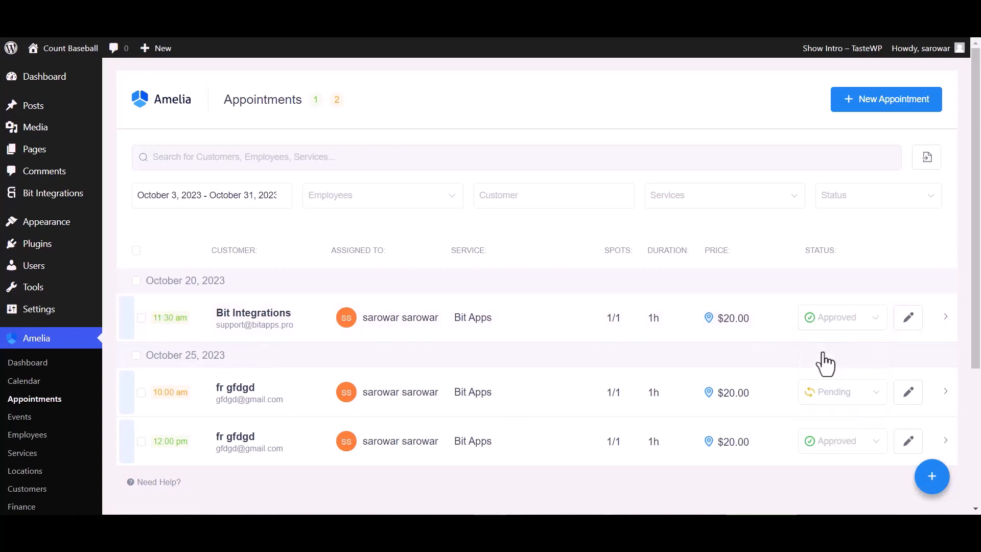